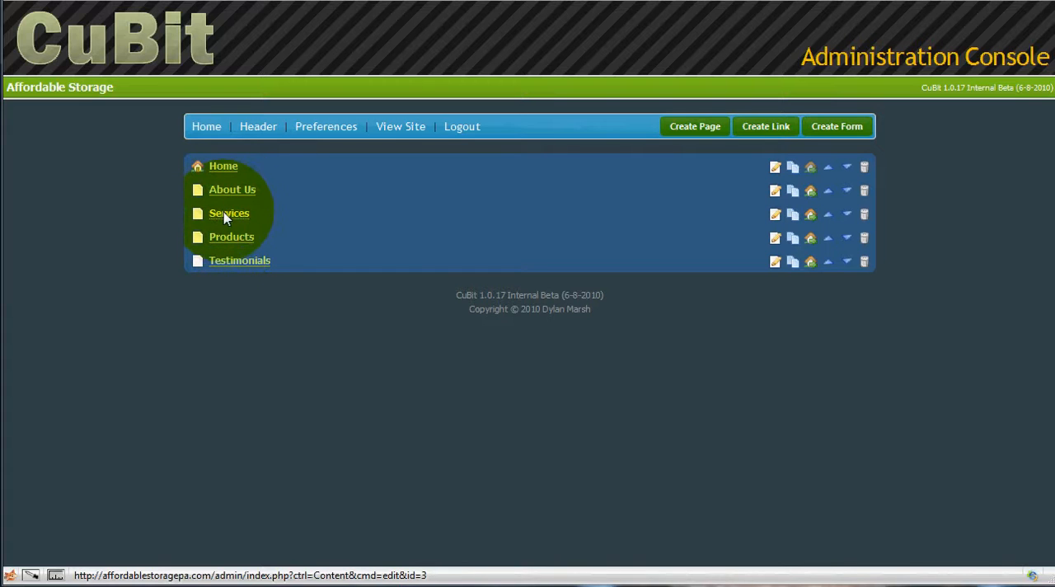
# Step: Open the Home page for editing and replace its existing text with a 3 x 3 table
pyautogui.click(223, 167)
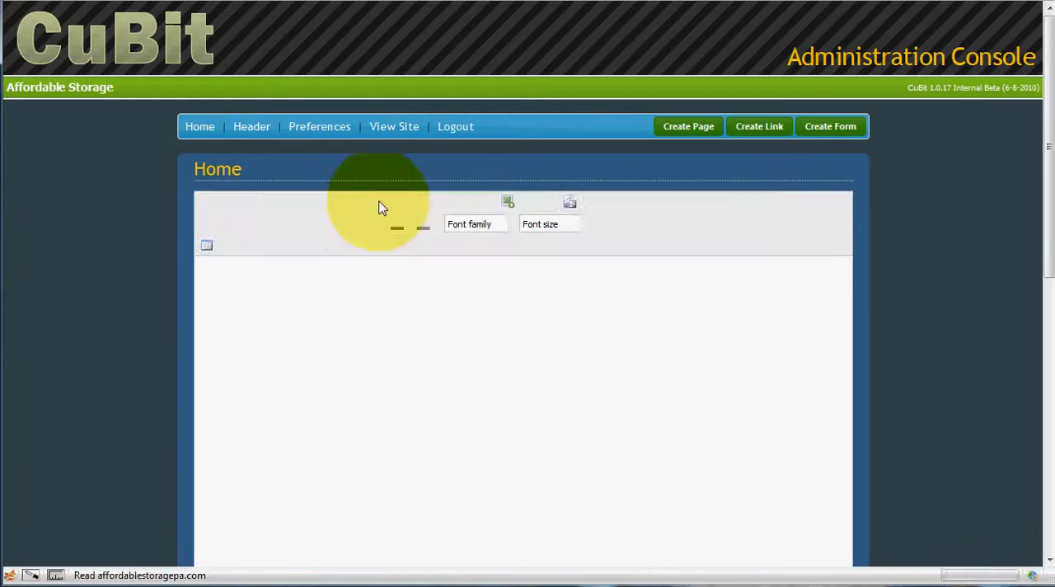
pyautogui.moveTo(336, 275); pyautogui.dragTo(202, 282)
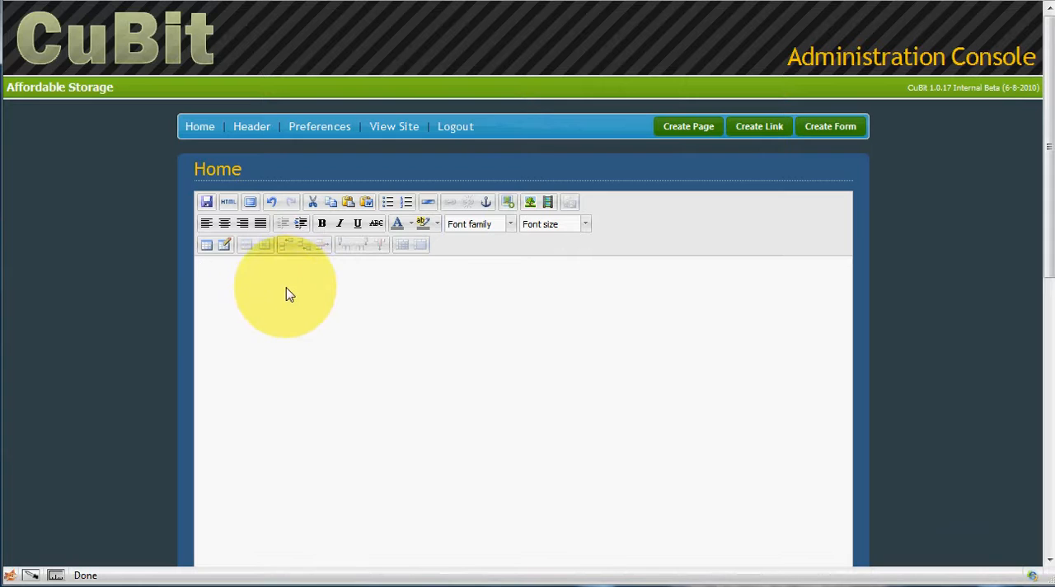
pyautogui.click(206, 246)
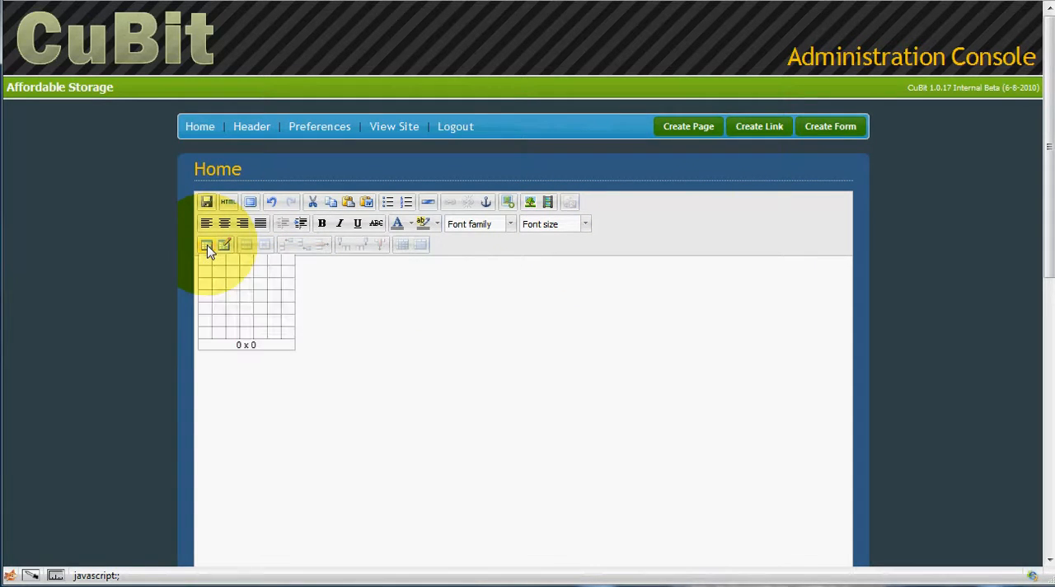
pyautogui.click(235, 288)
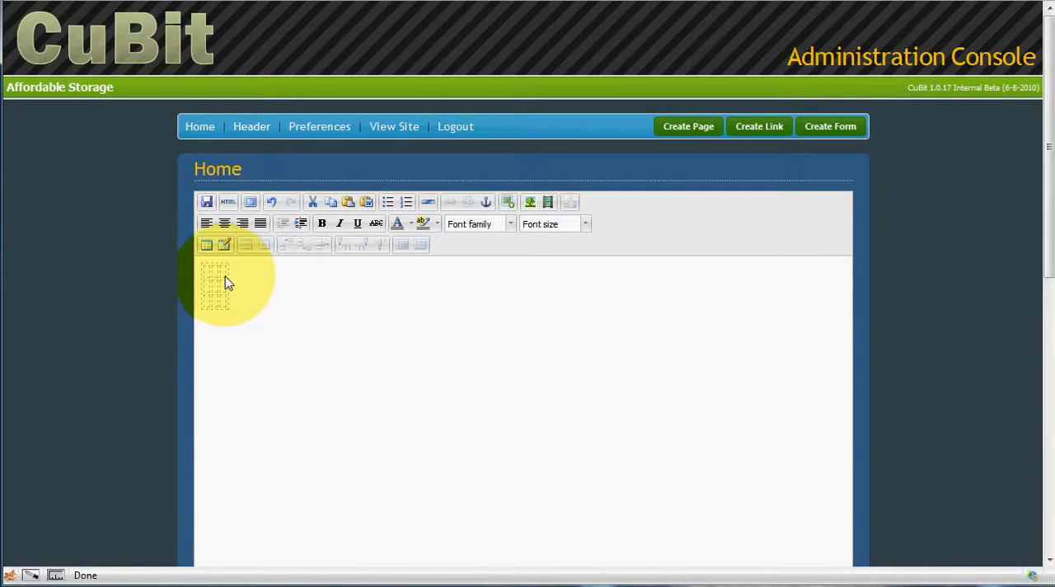
# Step: Set the table's properties to Center alignment, 100% width, cellpadding 6 and cellspacing 6
pyautogui.rightClick(222, 290)
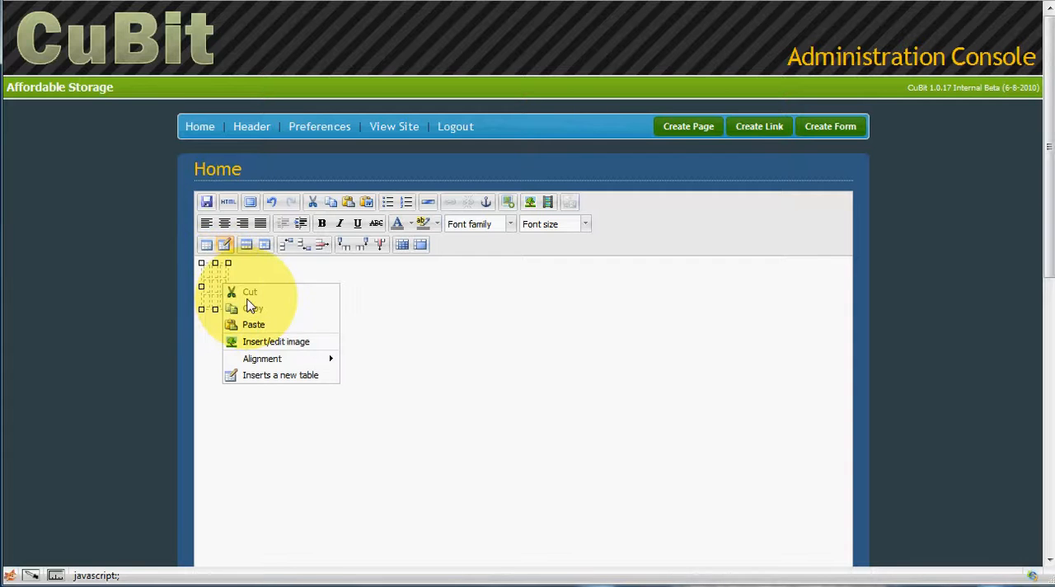
pyautogui.click(238, 275)
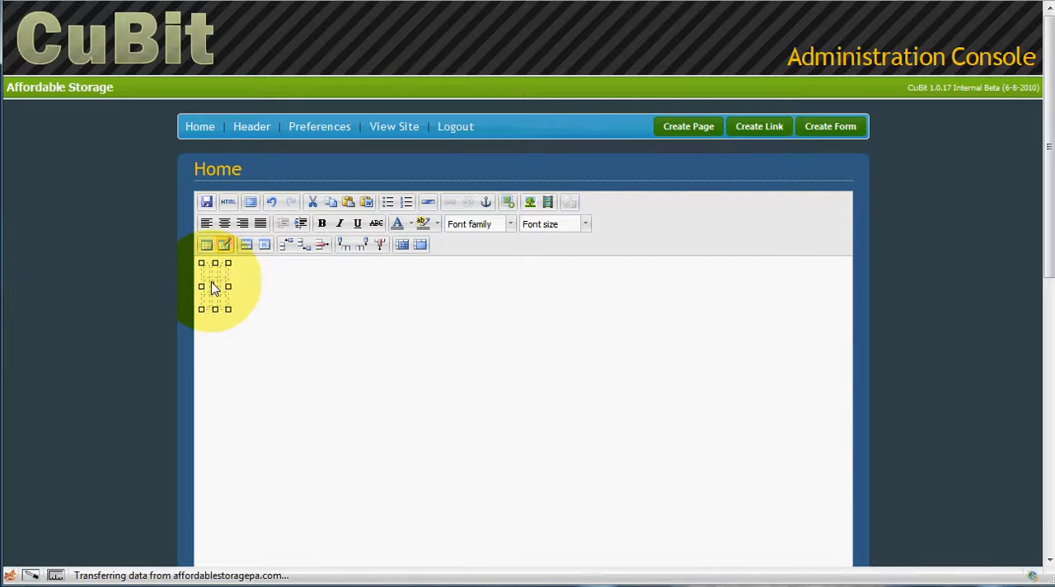
pyautogui.rightClick(213, 283)
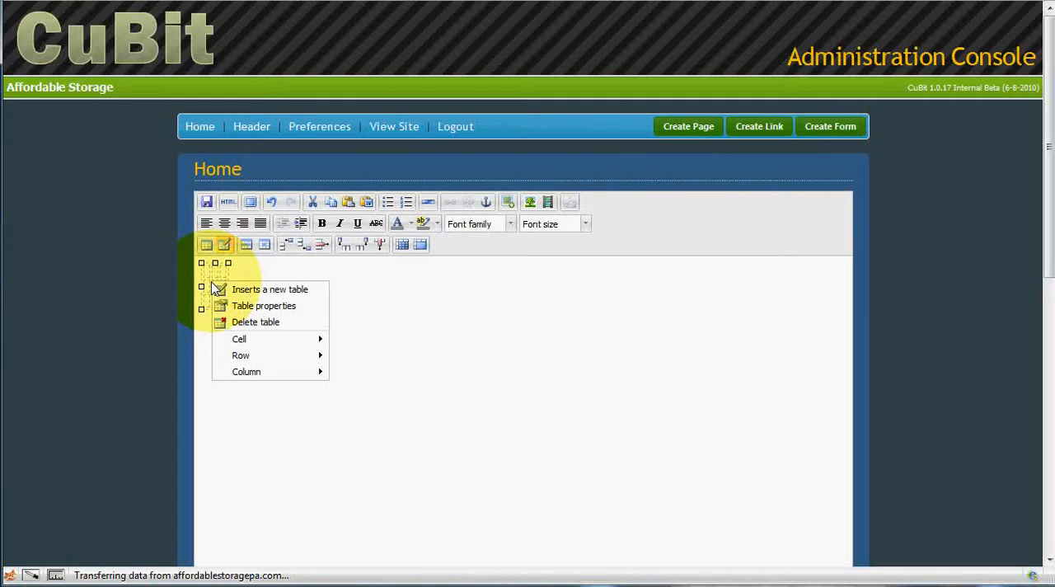
pyautogui.click(247, 306)
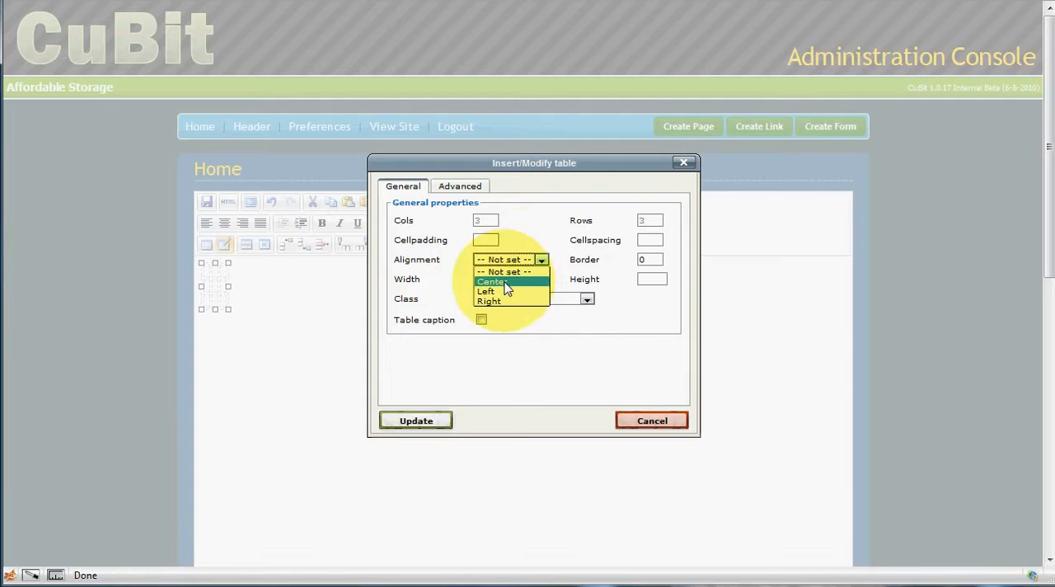
pyautogui.click(497, 281)
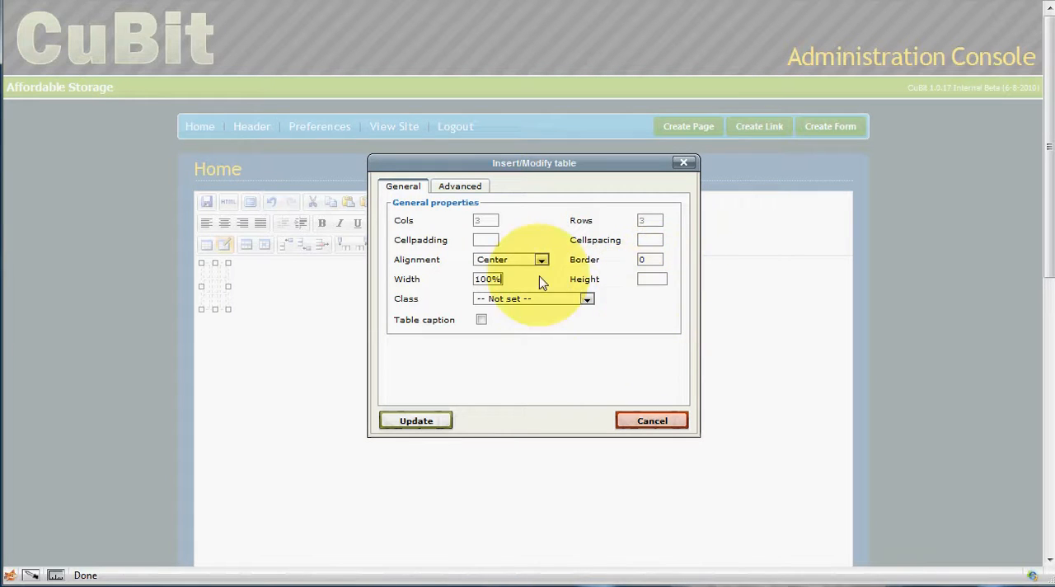
pyautogui.click(483, 240)
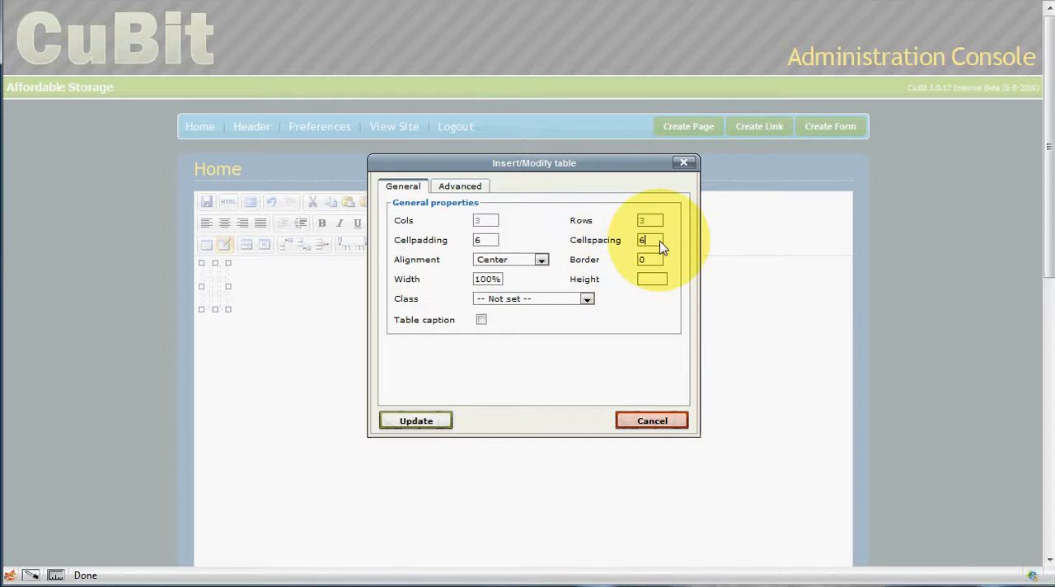
pyautogui.click(417, 421)
# Step: Examine the table's nine cells by placing the cursor in them one after another
pyautogui.click(391, 285)
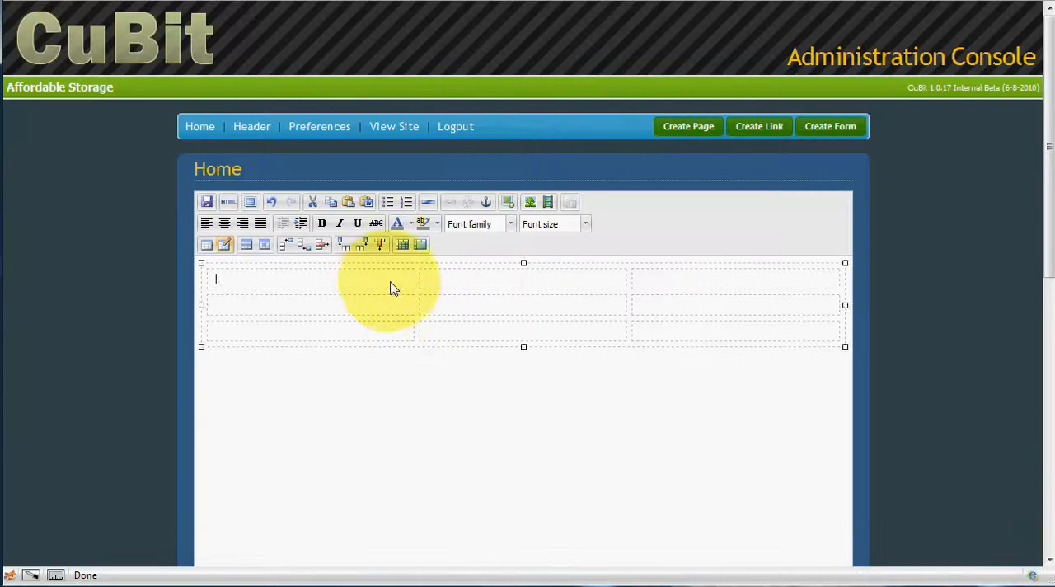
pyautogui.click(478, 284)
pyautogui.click(664, 283)
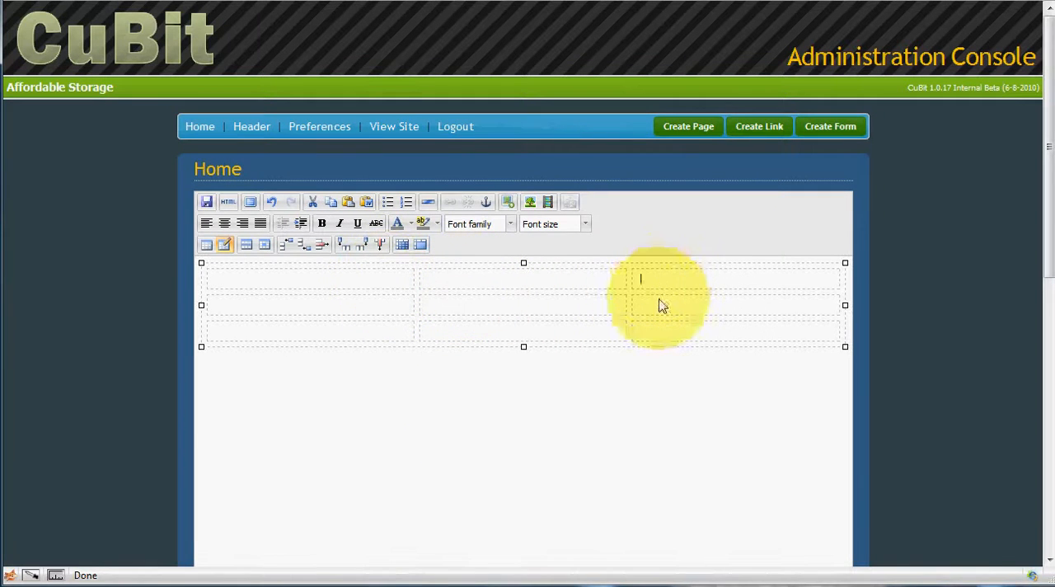
pyautogui.click(658, 305)
pyautogui.click(431, 312)
pyautogui.click(359, 312)
pyautogui.click(363, 331)
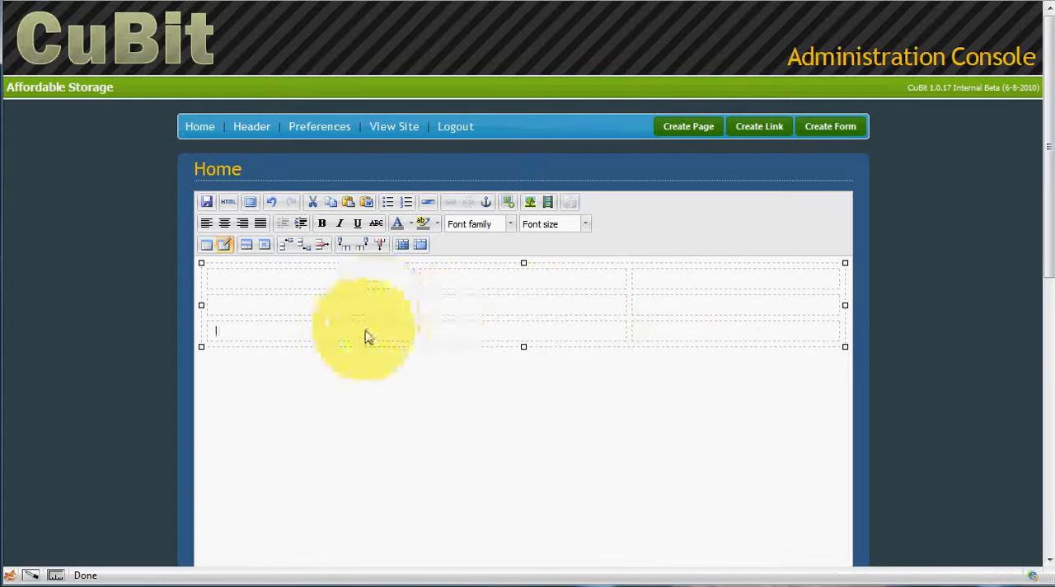
pyautogui.click(532, 338)
pyautogui.click(649, 337)
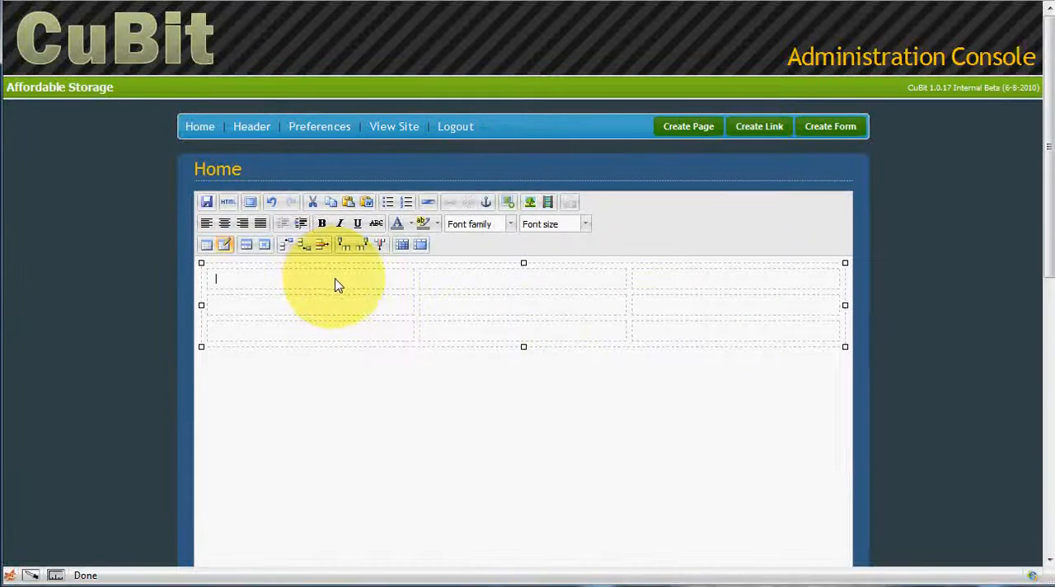
# Step: Stretch the table by its handles to about 243 high and 795 wide
pyautogui.moveTo(523, 347); pyautogui.dragTo(520, 459)
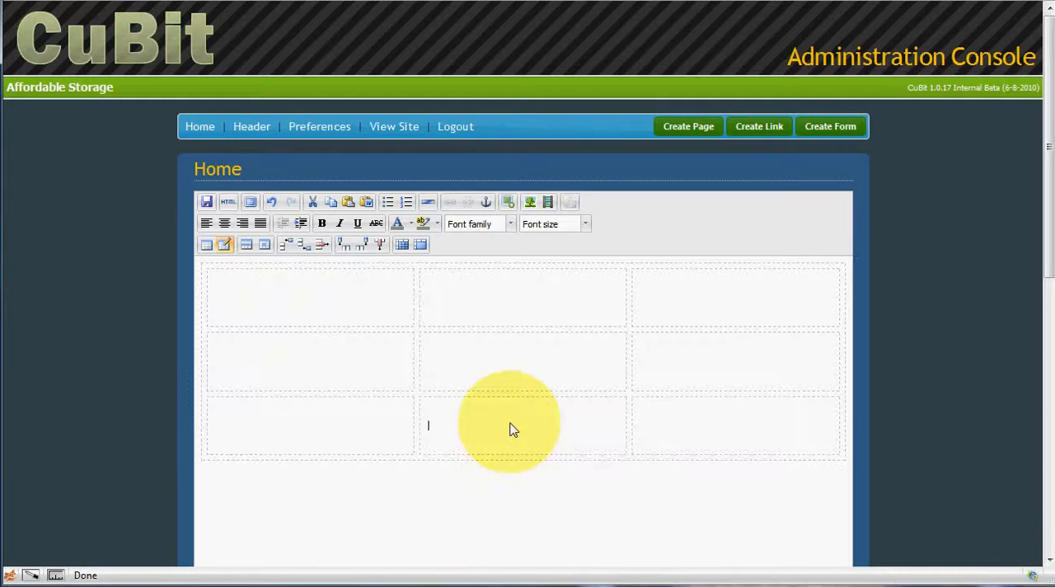
pyautogui.click(513, 452)
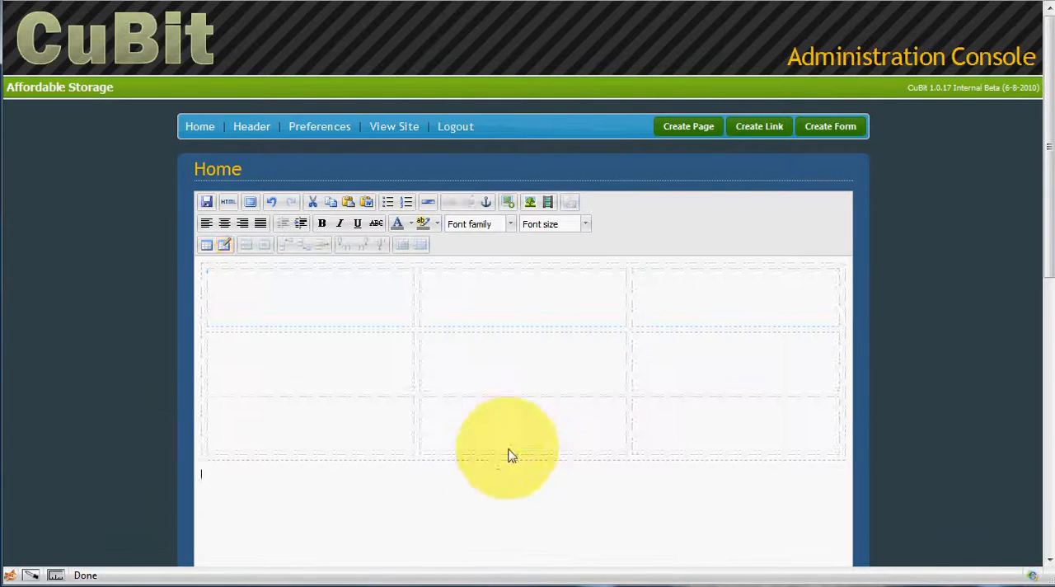
pyautogui.click(507, 412)
pyautogui.click(494, 290)
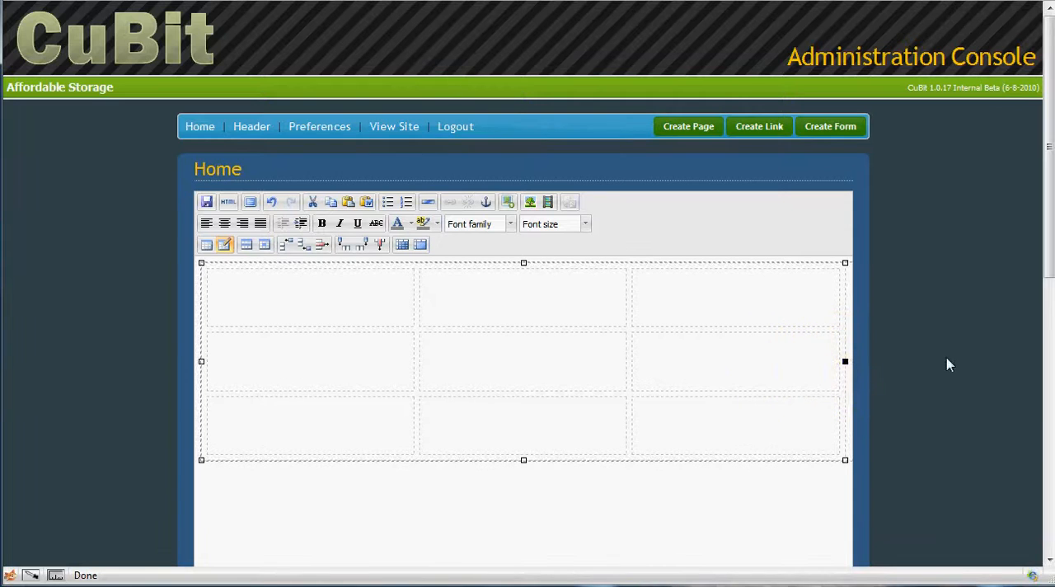
pyautogui.moveTo(947, 359); pyautogui.dragTo(848, 365)
# Step: Widen the editing area well beyond the page's side and try to select the table's outer border for resizing
pyautogui.scroll(-3, 848, 438)
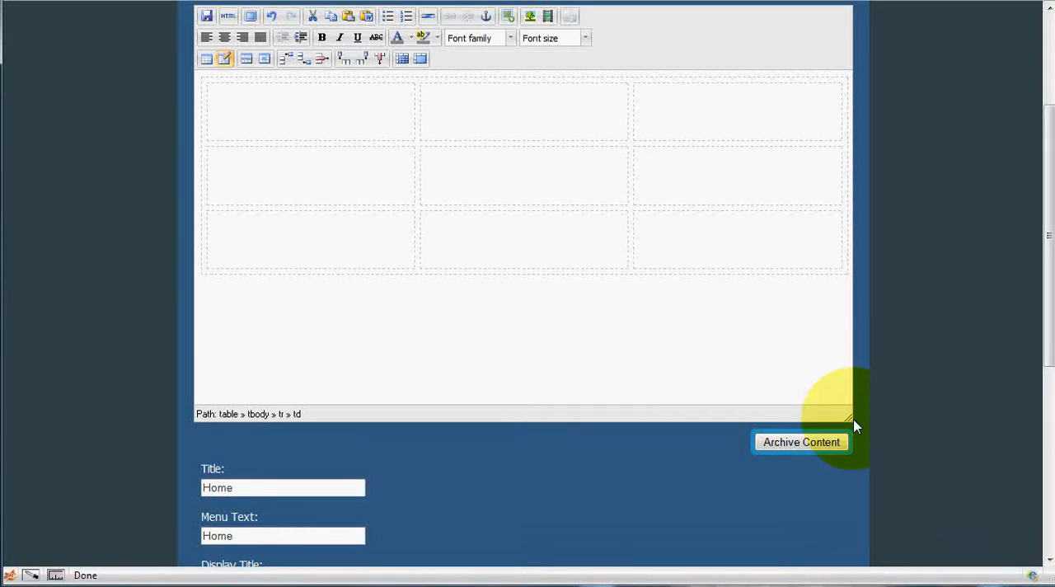
pyautogui.moveTo(854, 426); pyautogui.dragTo(1006, 430)
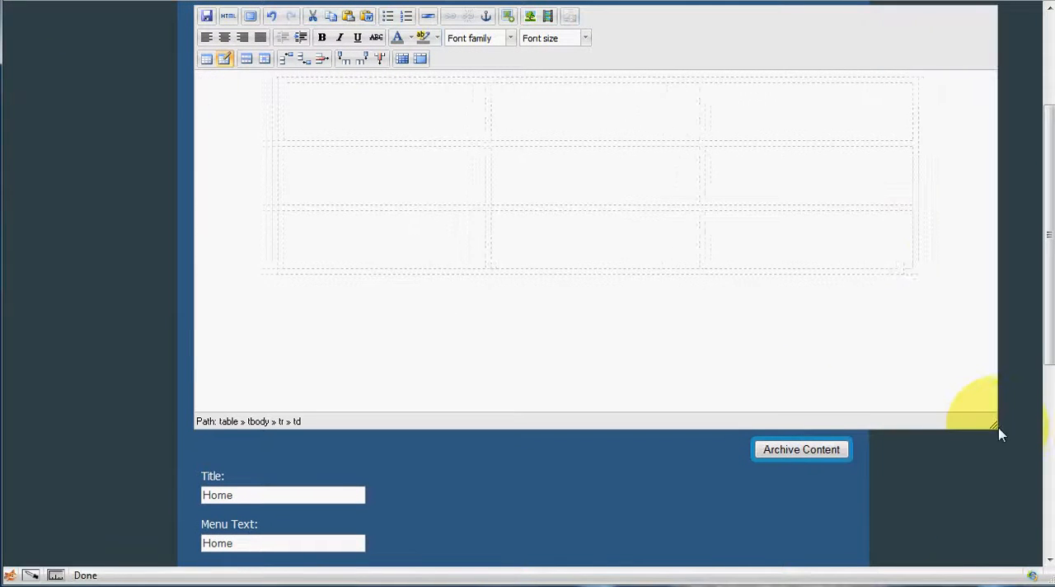
pyautogui.click(924, 177)
pyautogui.click(926, 188)
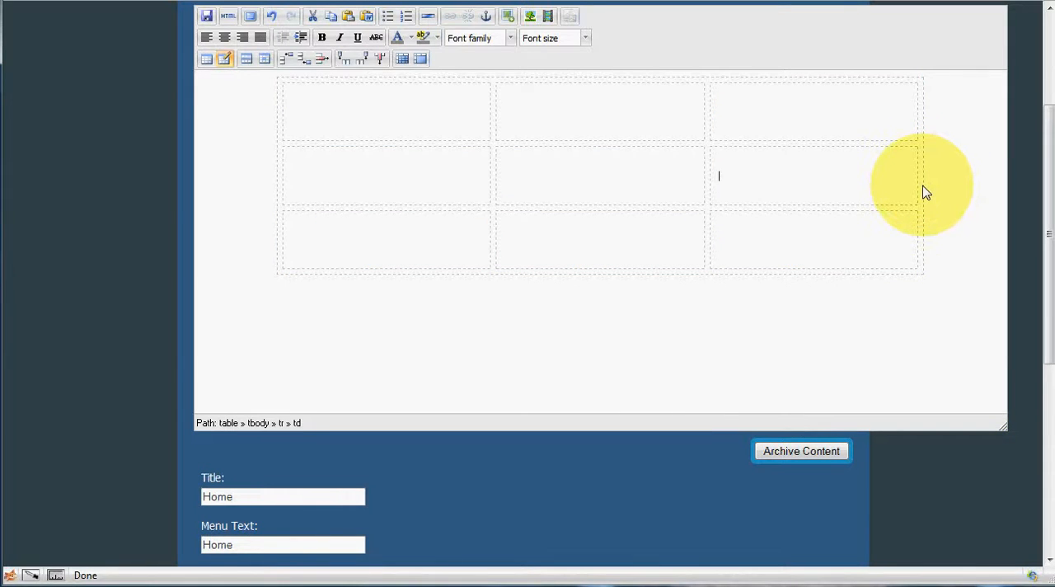
pyautogui.click(924, 192)
pyautogui.click(922, 188)
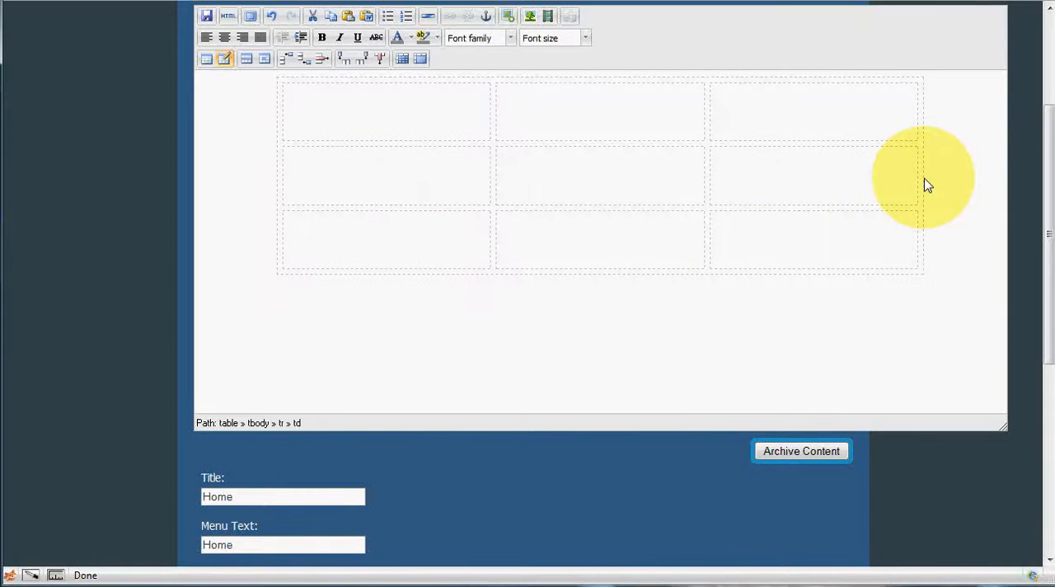
pyautogui.click(925, 184)
# Step: Check the table's width in its properties and close them without applying changes
pyautogui.rightClick(887, 183)
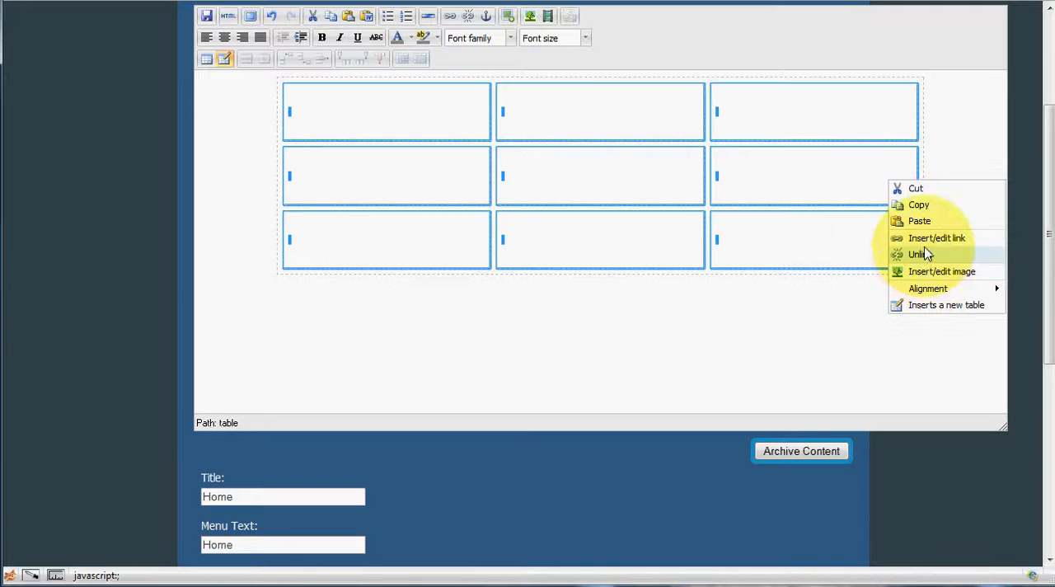
pyautogui.click(829, 176)
pyautogui.rightClick(831, 171)
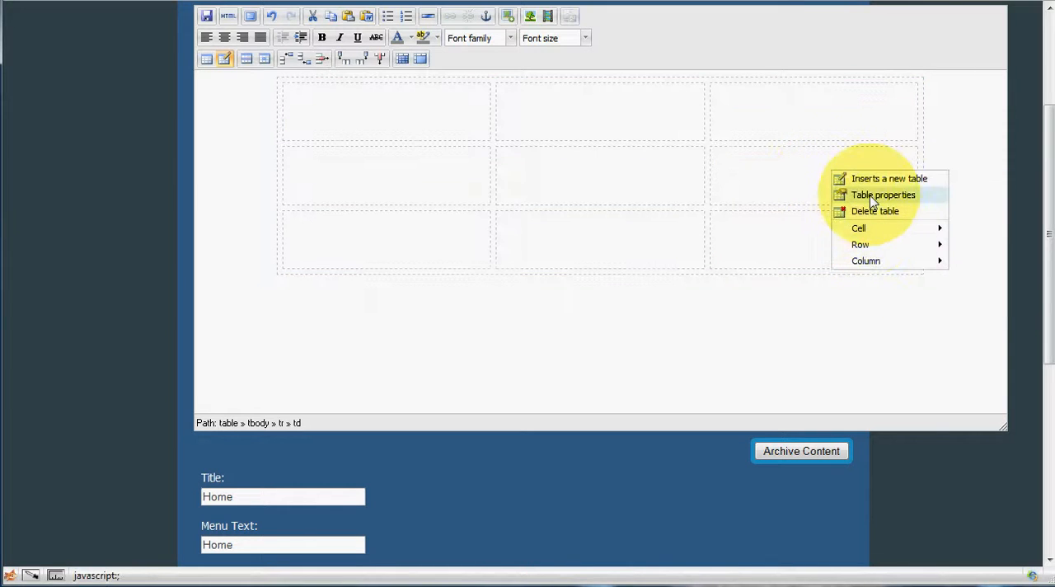
pyautogui.click(871, 196)
pyautogui.moveTo(499, 280); pyautogui.dragTo(405, 299)
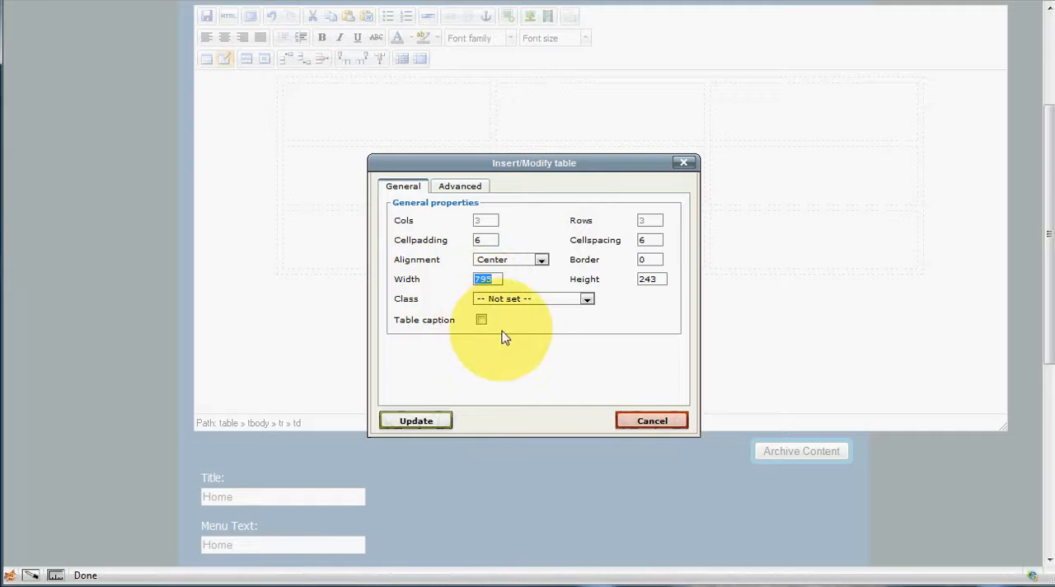
pyautogui.click(630, 421)
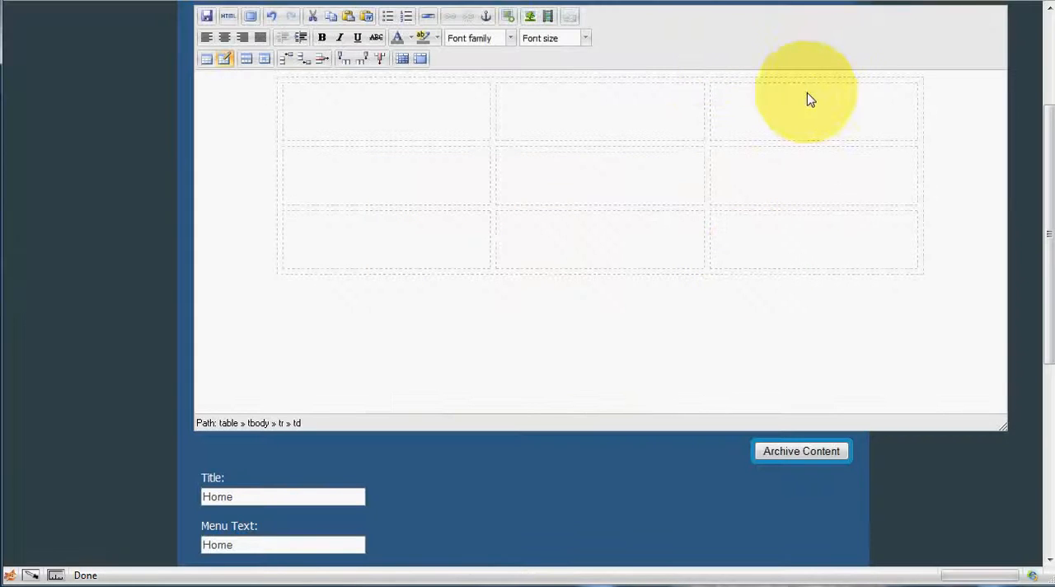
# Step: Save the Home page and reload the live Banks Landscaping website to view it
pyautogui.click(208, 17)
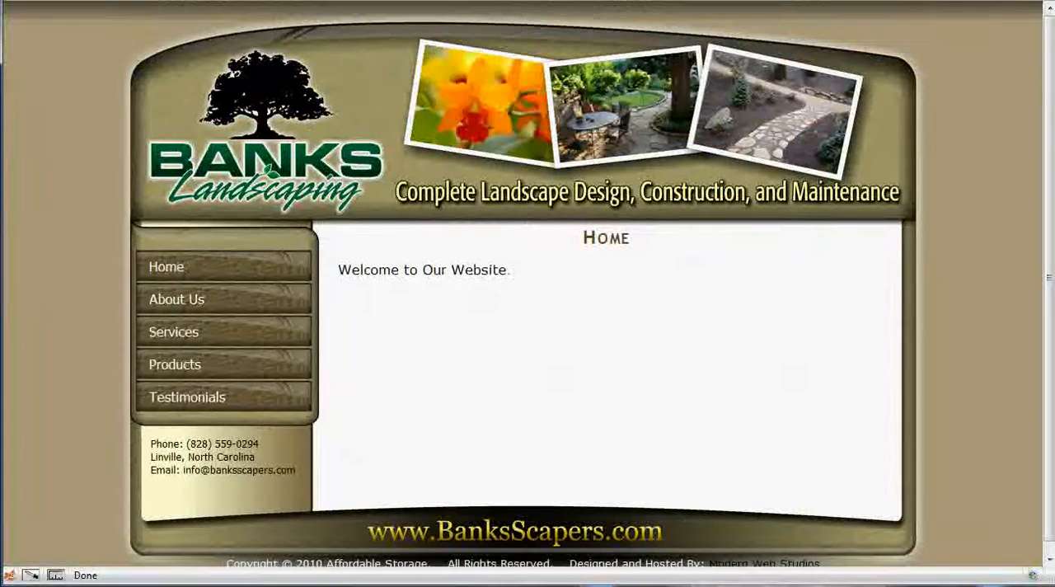
pyautogui.press('F5')
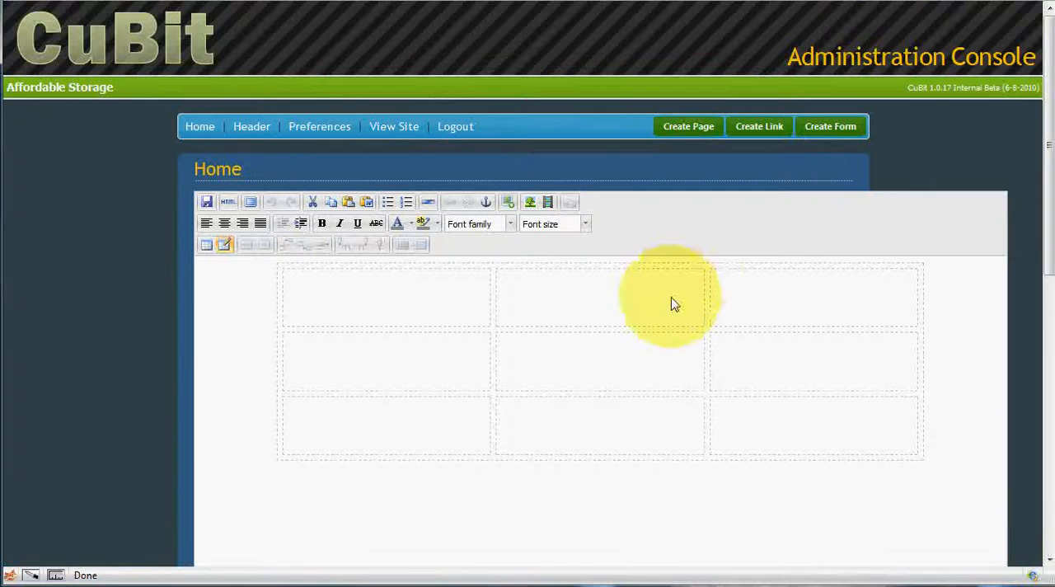
# Step: Set the table's width to 700 in its properties
pyautogui.click(648, 299)
pyautogui.rightClick(648, 297)
pyautogui.moveTo(684, 353)
pyautogui.click(696, 317)
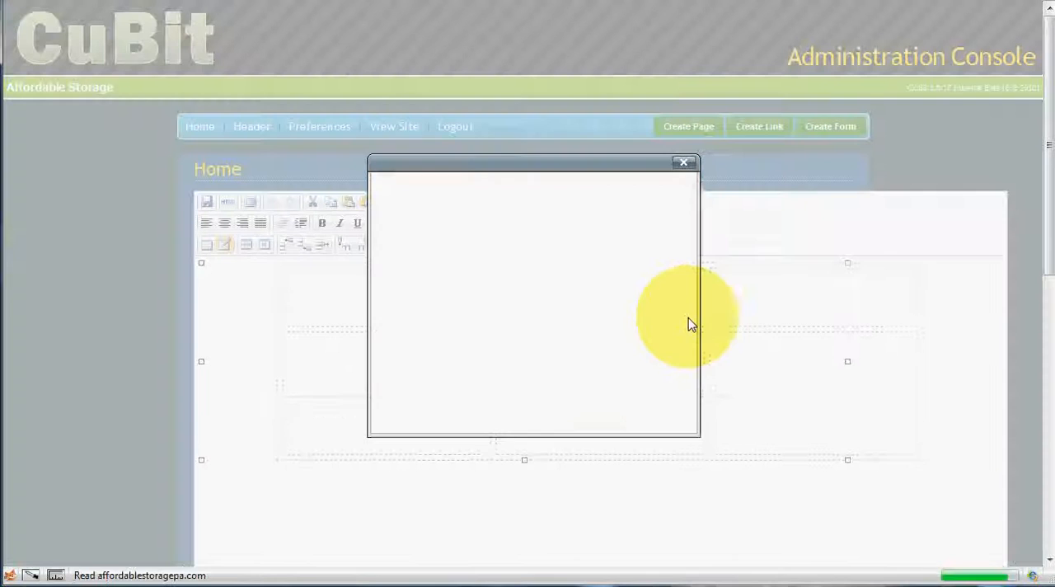
pyautogui.moveTo(492, 281); pyautogui.dragTo(432, 265)
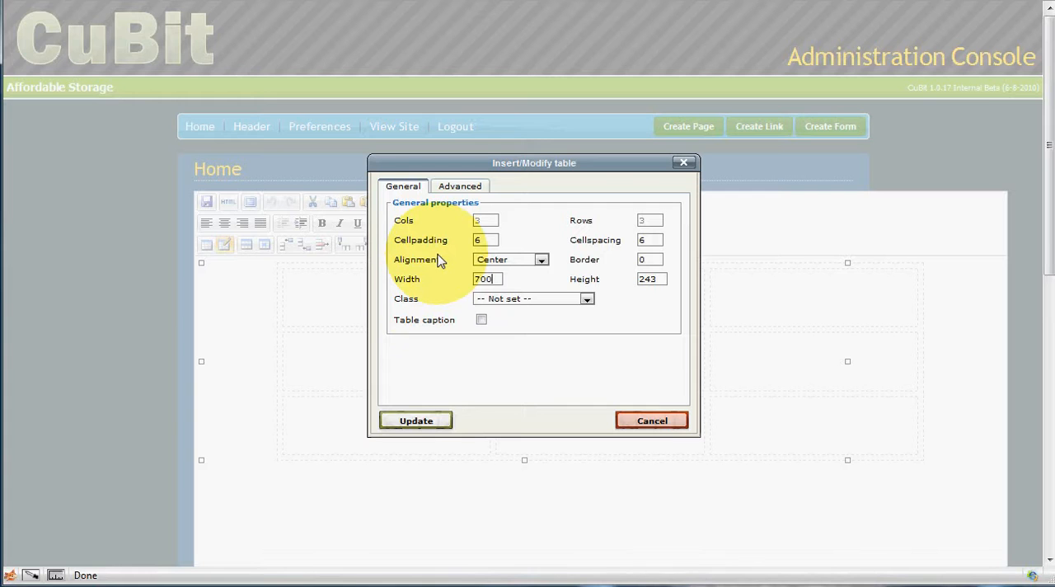
pyautogui.click(417, 420)
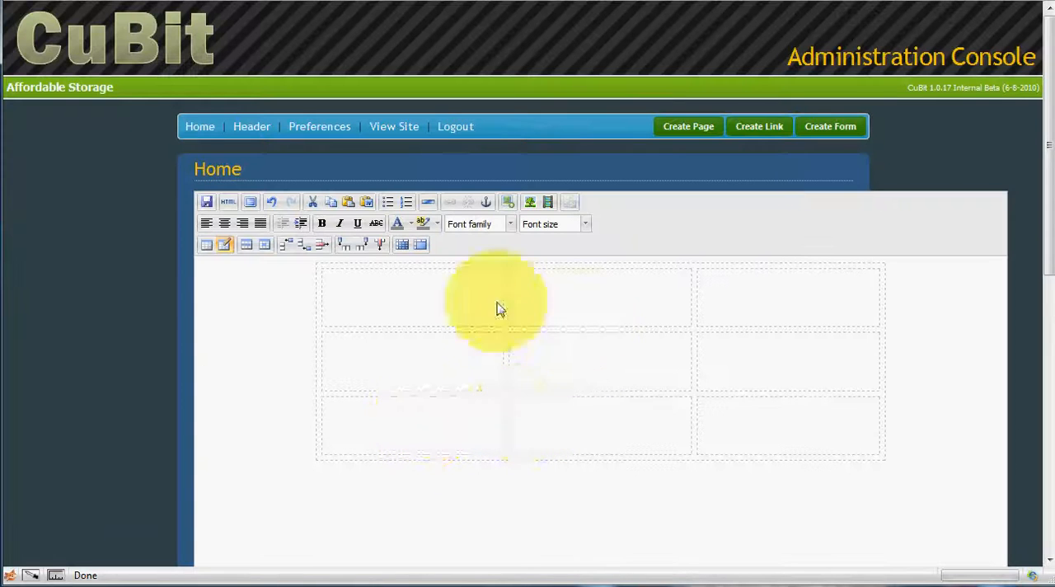
# Step: Save the Home page with the resized table and check it on the live website
pyautogui.click(205, 205)
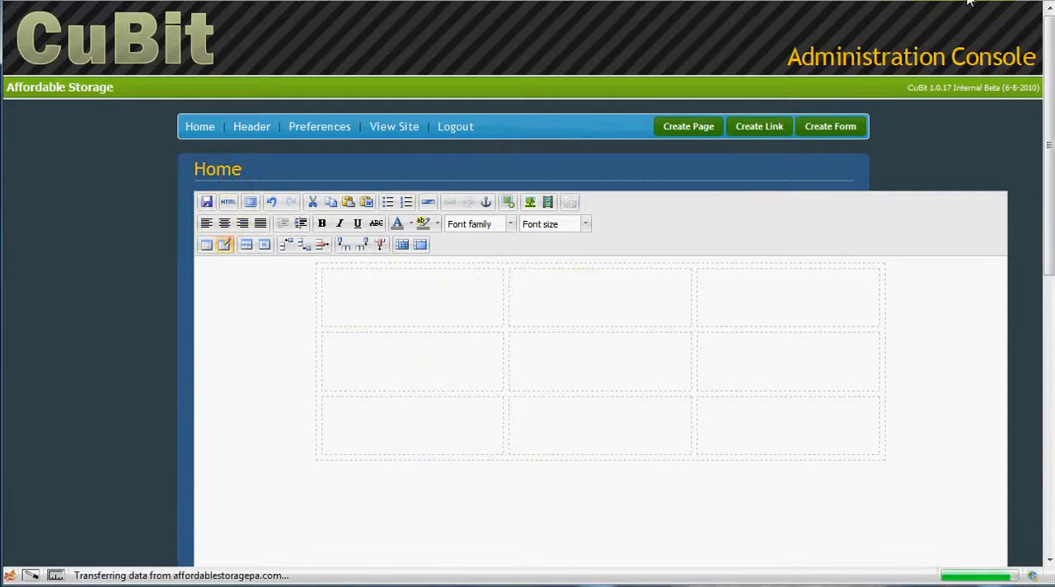
pyautogui.click(970, 1)
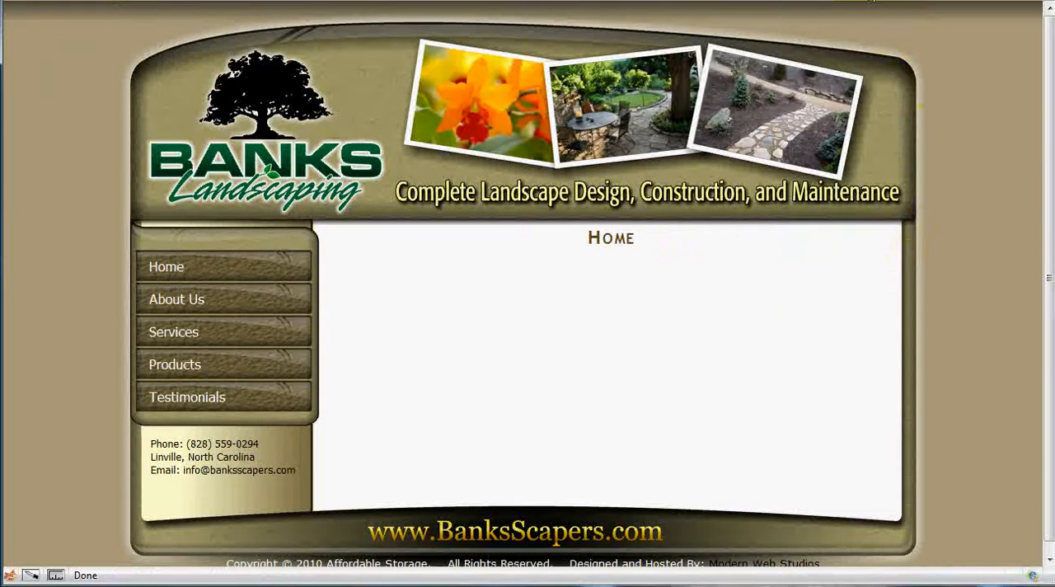
pyautogui.click(876, 1)
# Step: Look over the resized table in the editor by placing the cursor in several of its cells
pyautogui.click(580, 295)
pyautogui.click(790, 303)
pyautogui.click(758, 356)
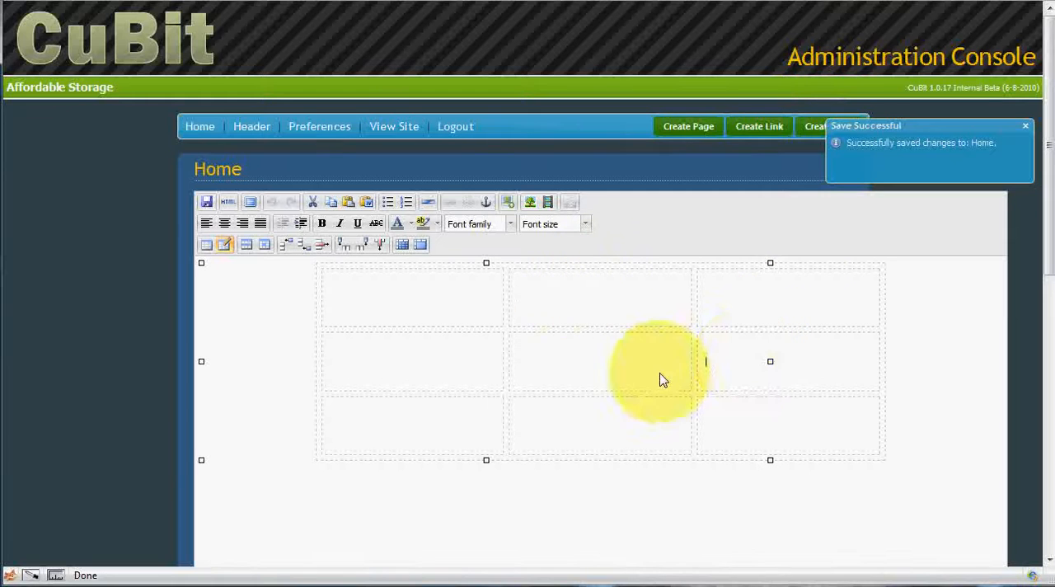
pyautogui.click(510, 371)
pyautogui.click(466, 371)
pyautogui.click(602, 424)
pyautogui.click(752, 432)
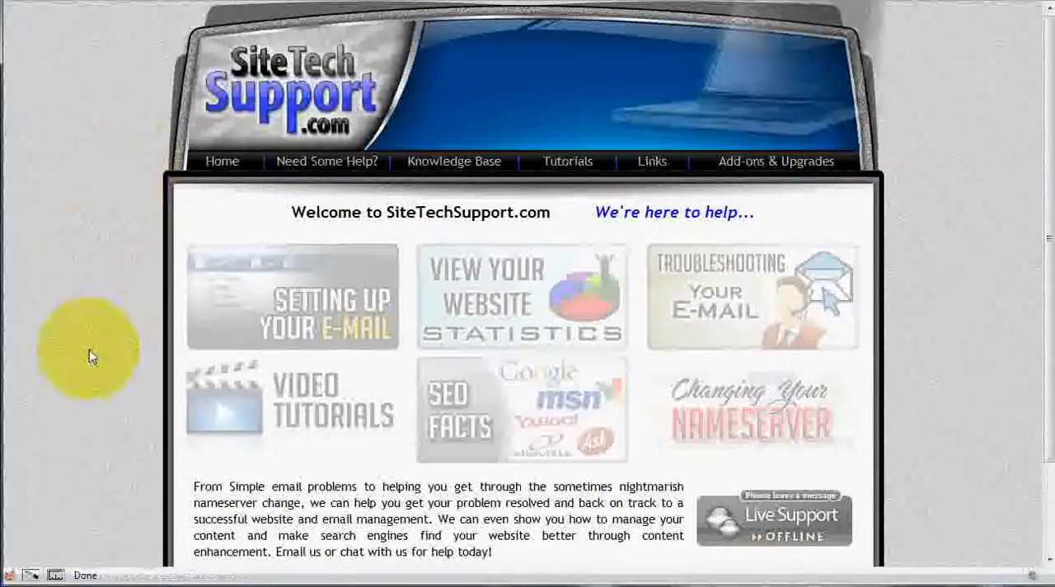
# Step: Open SiteTechSupport's video tutorials, go to its CuBit Tools page and open the Table Templates page
pyautogui.click(268, 409)
pyautogui.scroll(-15, 278, 400)
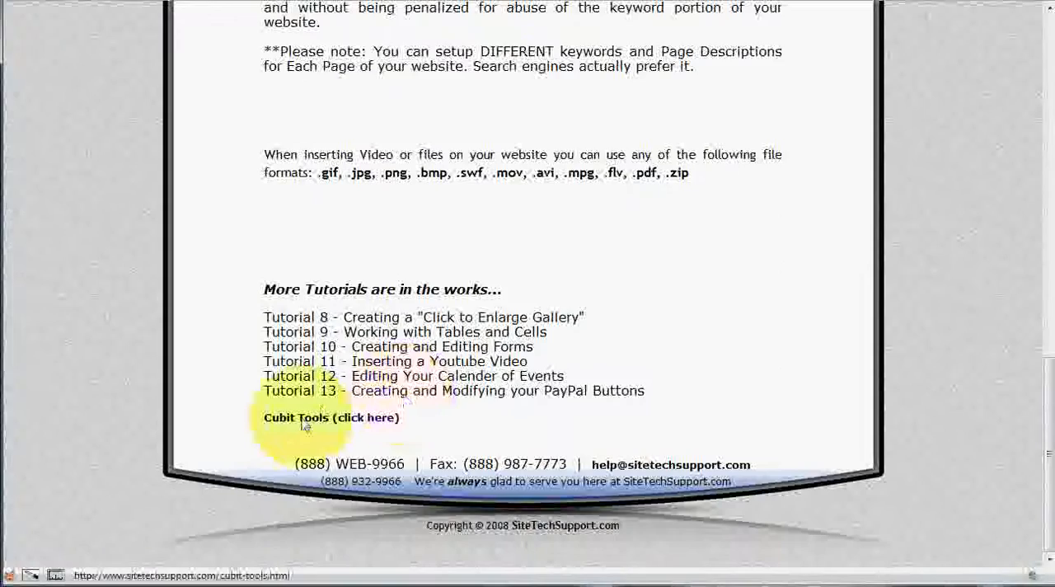
pyautogui.click(303, 418)
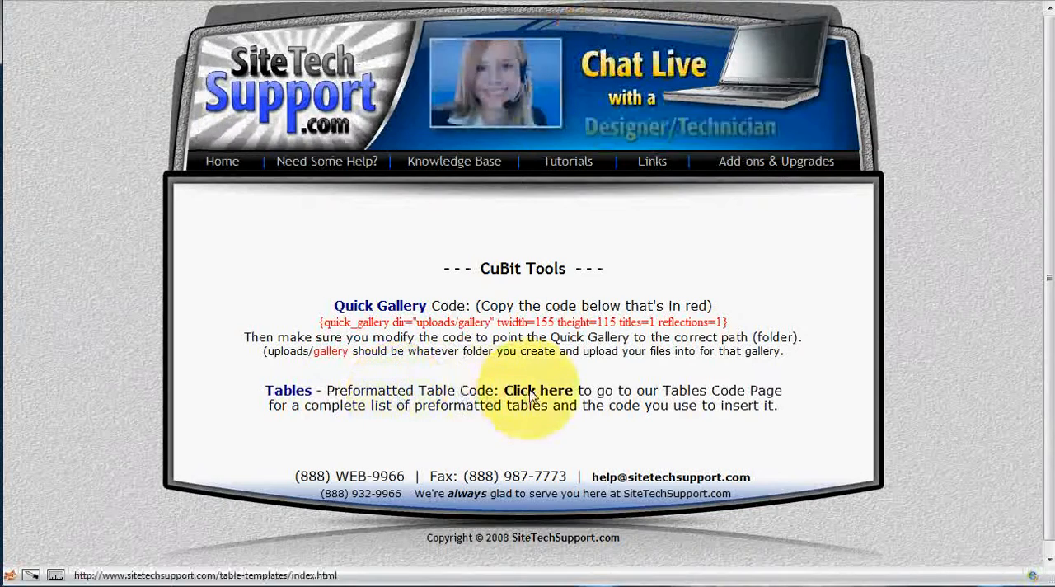
pyautogui.click(532, 395)
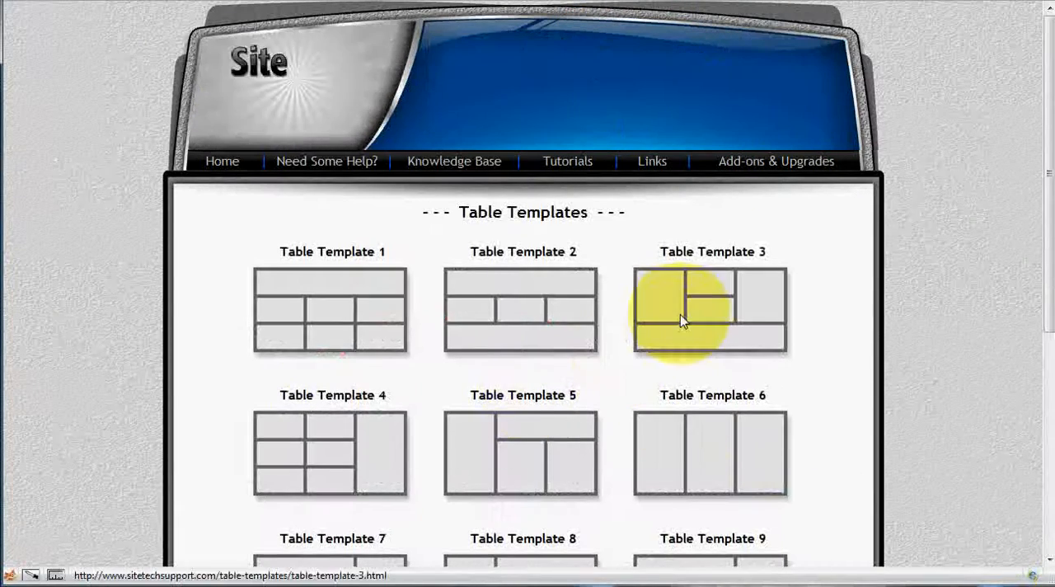
# Step: Open Table Template 7 and copy the entire sample table
pyautogui.scroll(-2, 679, 314)
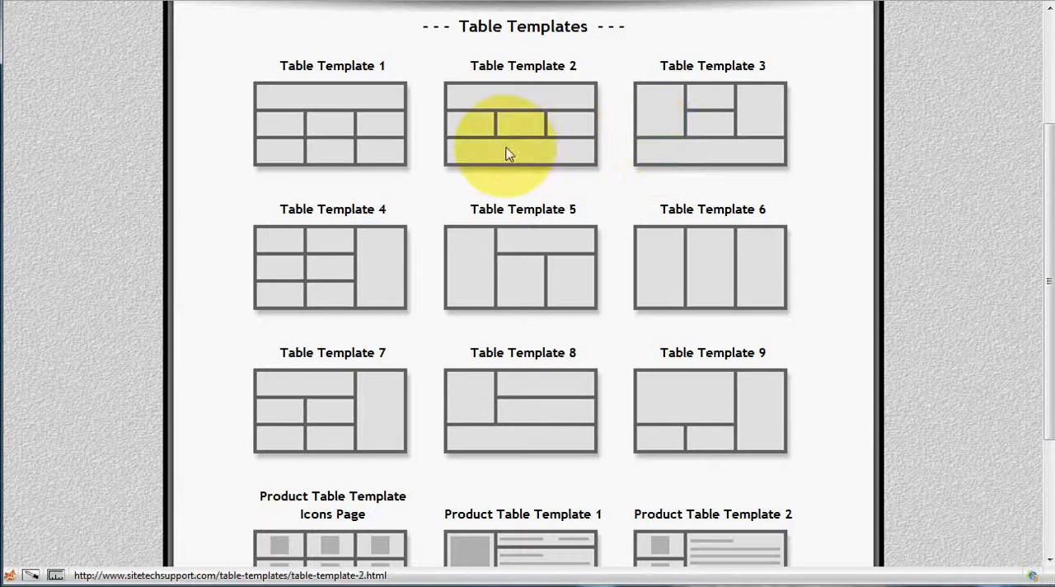
pyautogui.click(328, 412)
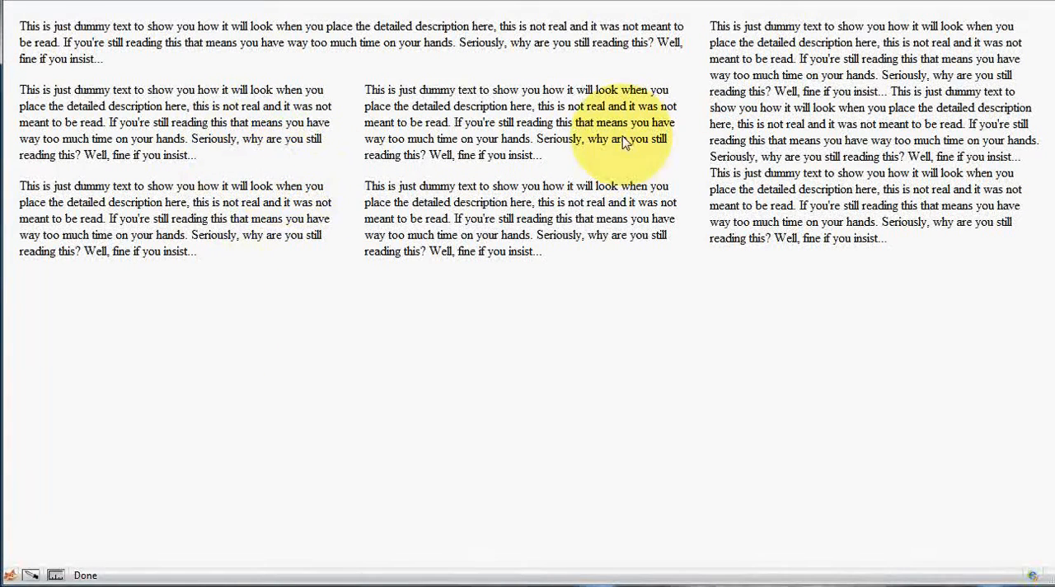
pyautogui.hotkey('ctrl', 'a')
pyautogui.hotkey('ctrl', 'c')
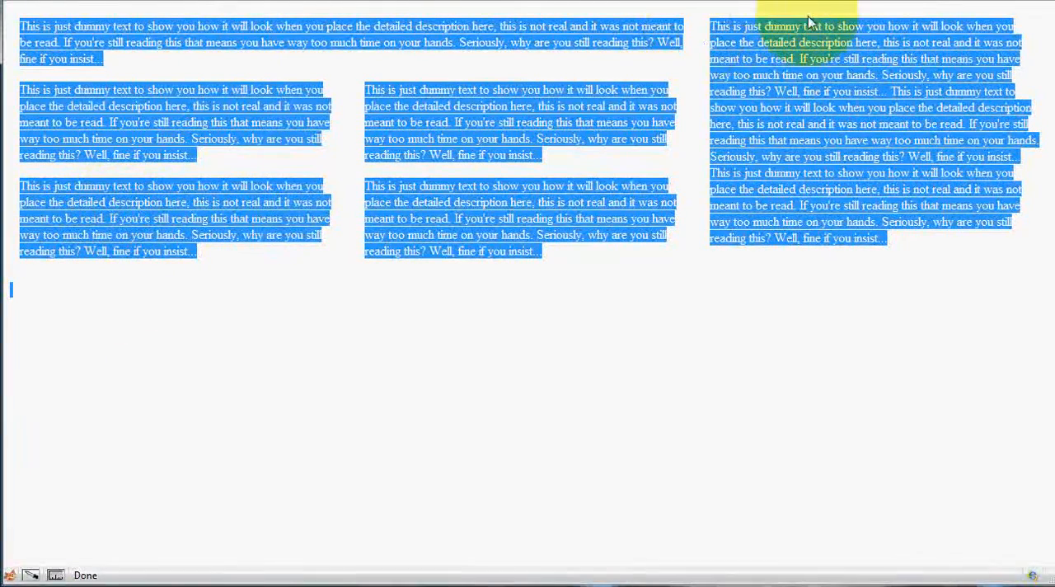
# Step: Switch to the CuBit Home page editor and narrow its empty editing area to the width of the surrounding panel
pyautogui.click(883, 1)
pyautogui.click(360, 298)
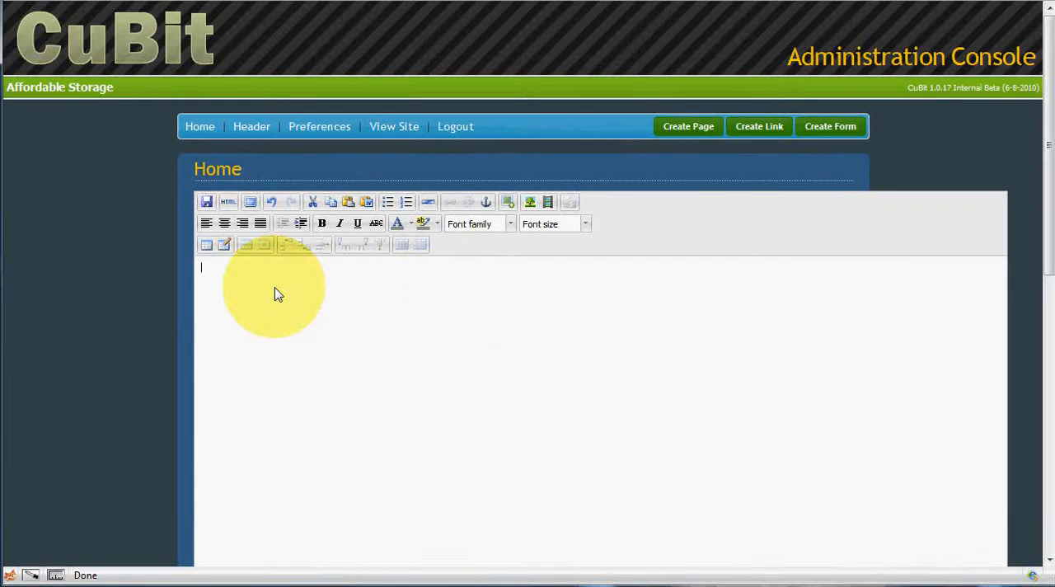
pyautogui.scroll(-3, 767, 346)
pyautogui.moveTo(1003, 431); pyautogui.dragTo(857, 410)
pyautogui.scroll(3, 494, 257)
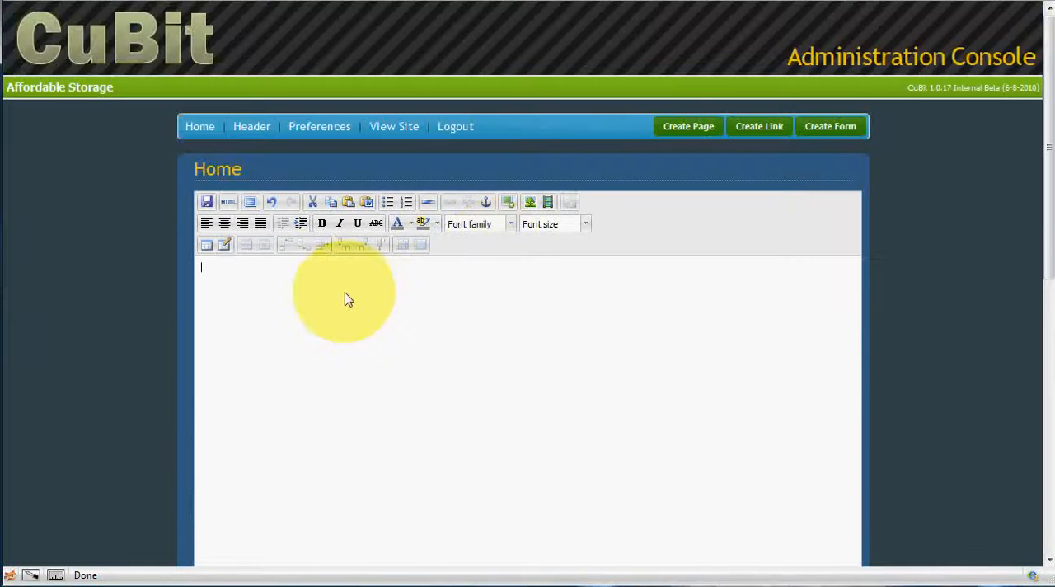
# Step: Paste the copied Table Template 7 into the Home page body and save the page
pyautogui.hotkey('ctrl', 'v')
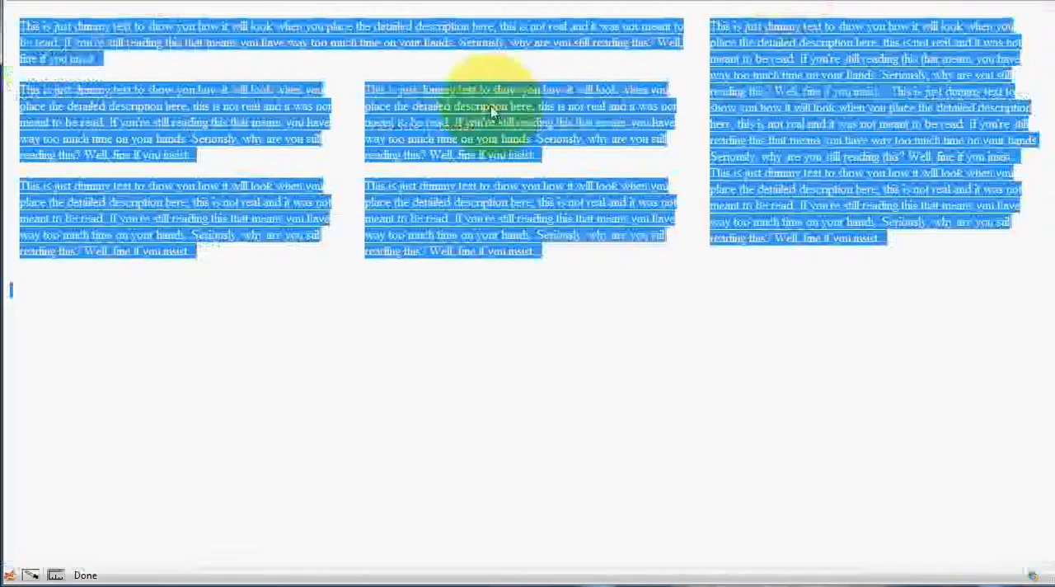
pyautogui.click(306, 188)
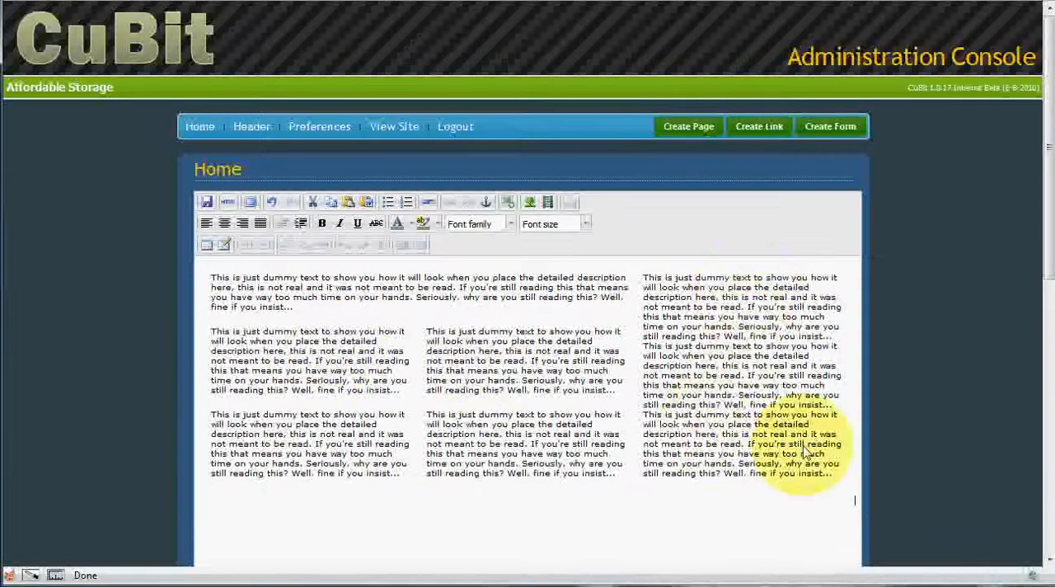
pyautogui.moveTo(824, 482); pyautogui.dragTo(755, 414)
pyautogui.click(699, 387)
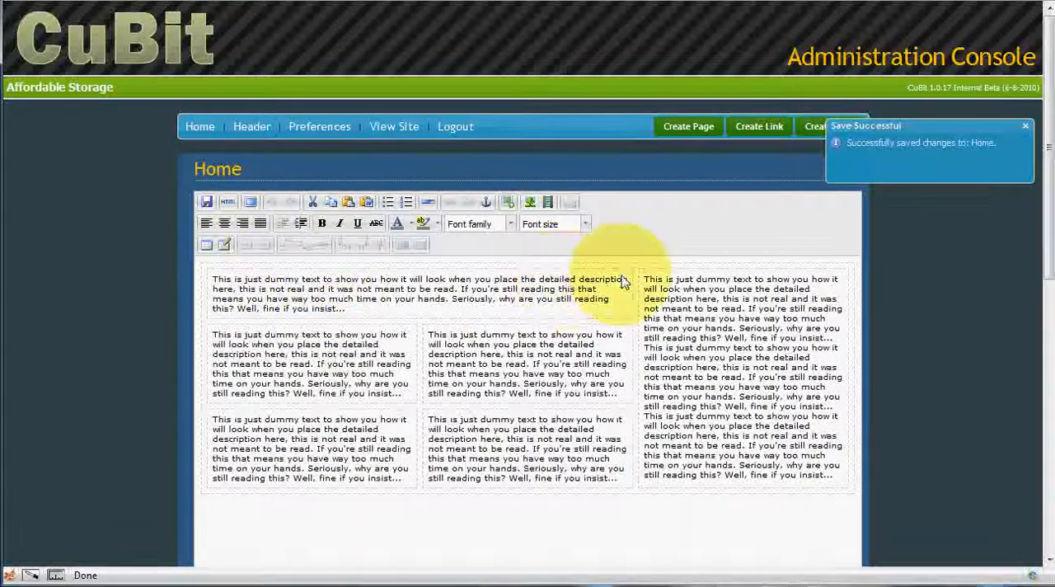
# Step: Replace the dummy text in the table's wide top cell with "TESTING THE TABLE TEMPLATE"
pyautogui.click(346, 311)
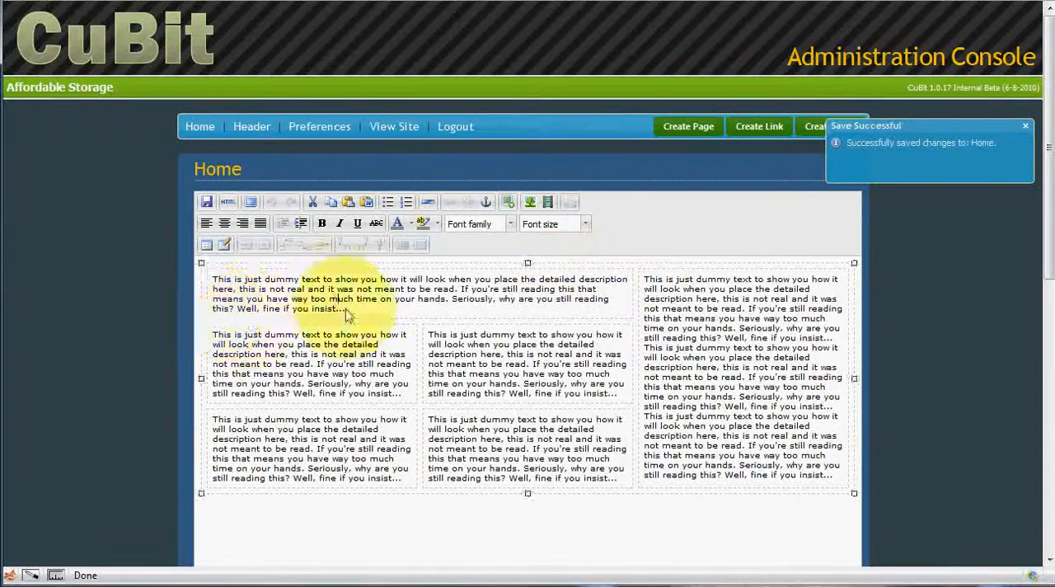
pyautogui.moveTo(350, 317); pyautogui.dragTo(231, 290)
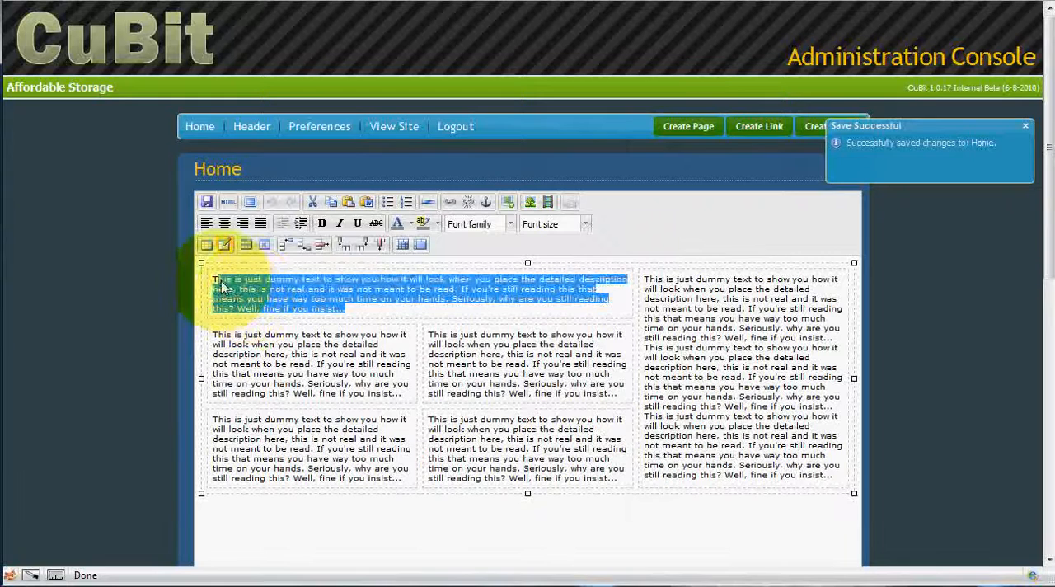
pyautogui.press('Delete')
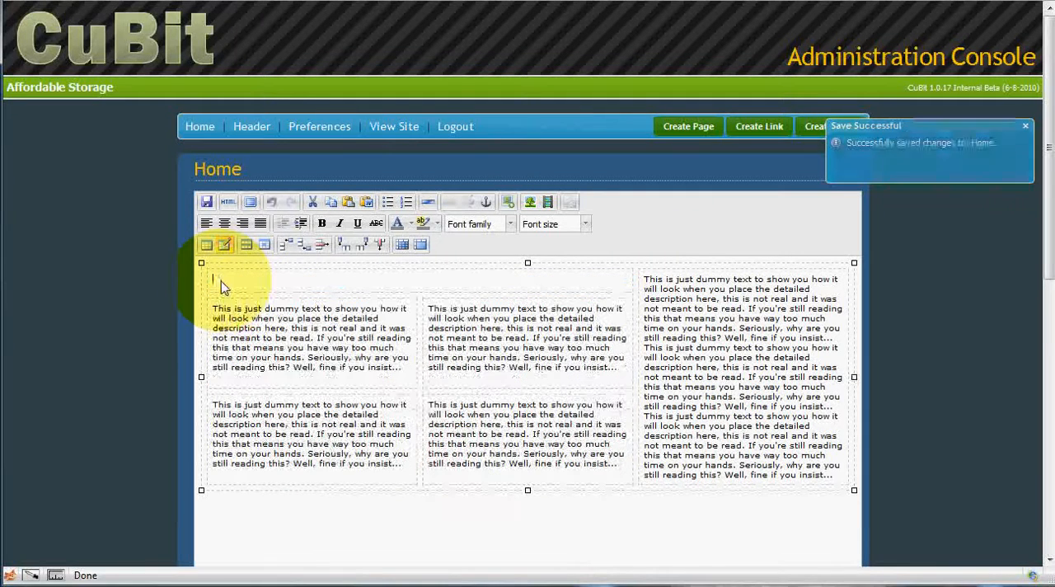
pyautogui.write('TEST!!!')
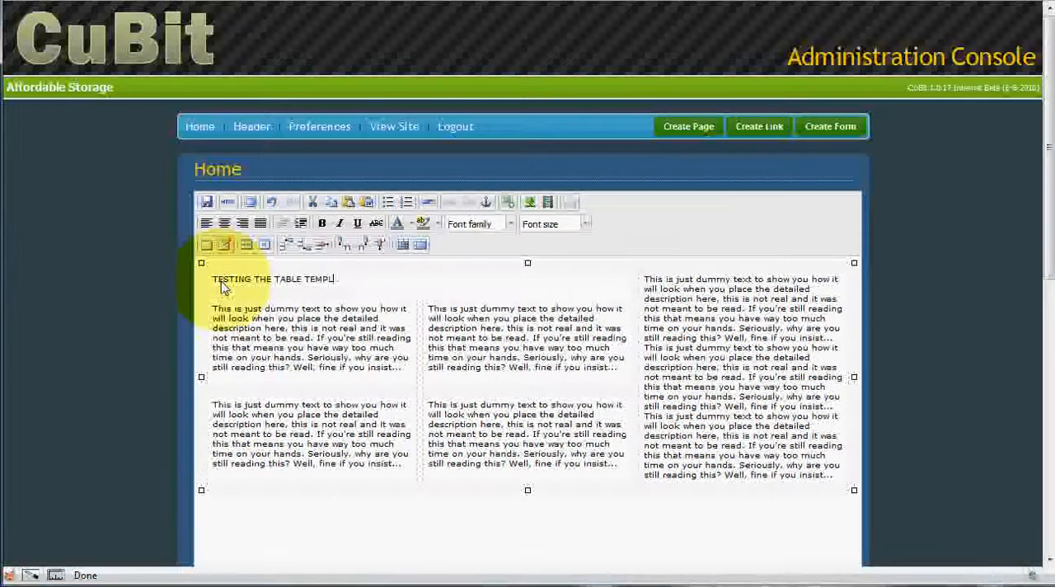
pyautogui.press('BackSpace')
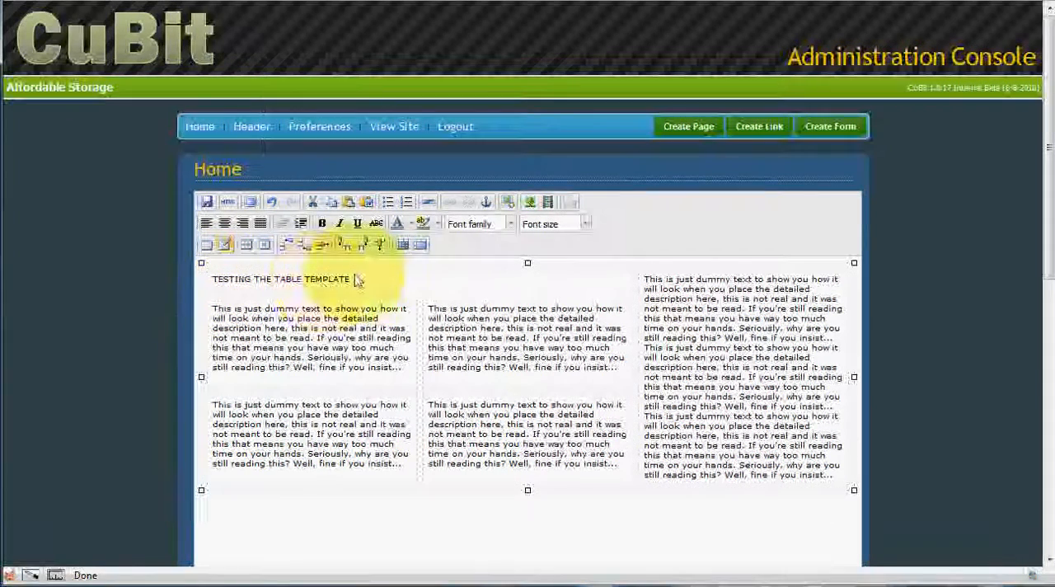
# Step: Format the heading "TESTING THE TABLE TEMPLATE" as 5 (18pt) Arial Black, bold and italic
pyautogui.moveTo(350, 279); pyautogui.dragTo(251, 278)
pyautogui.click(585, 224)
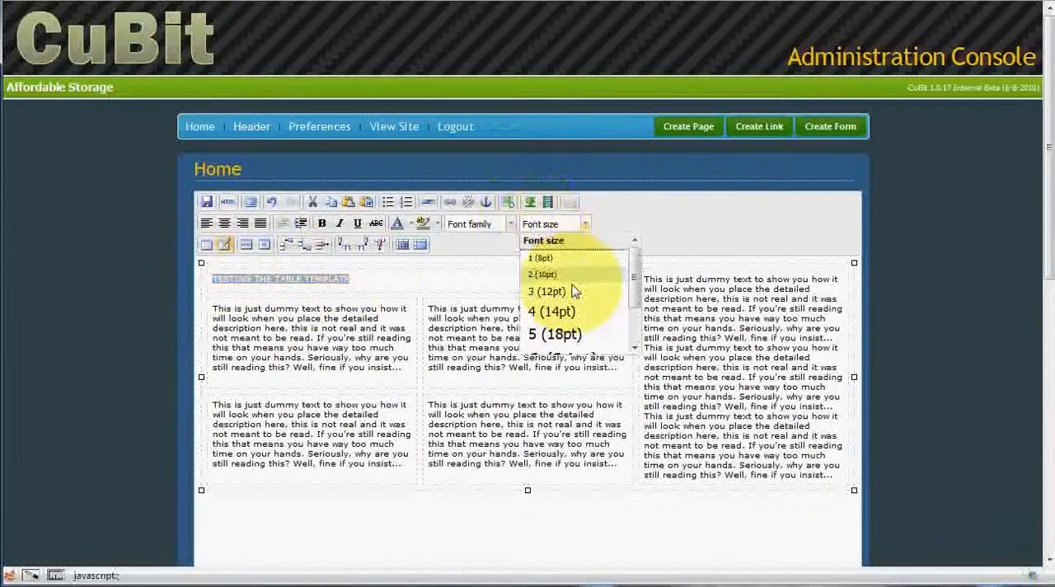
pyautogui.click(581, 334)
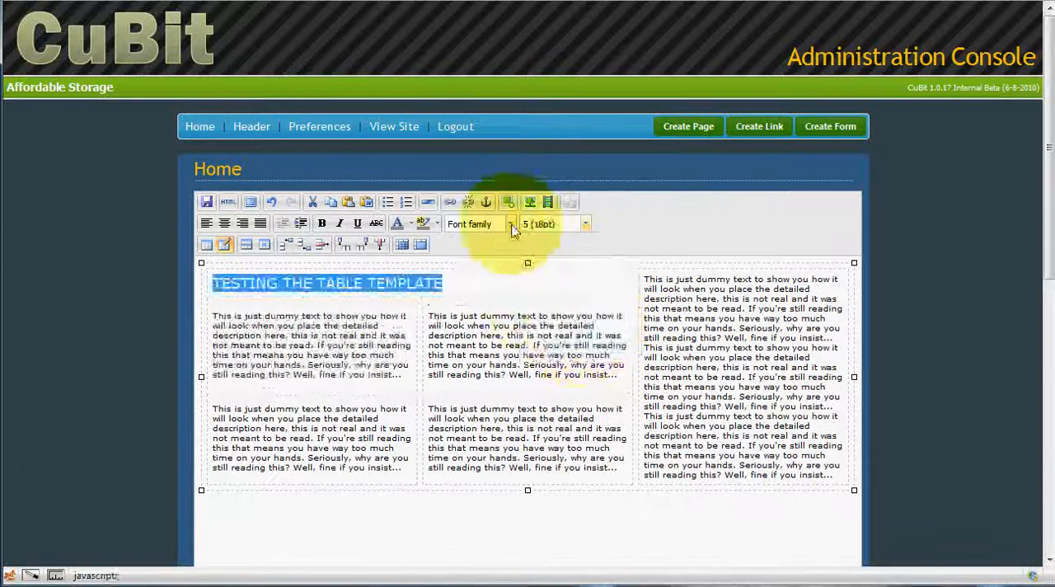
pyautogui.click(510, 224)
pyautogui.click(481, 292)
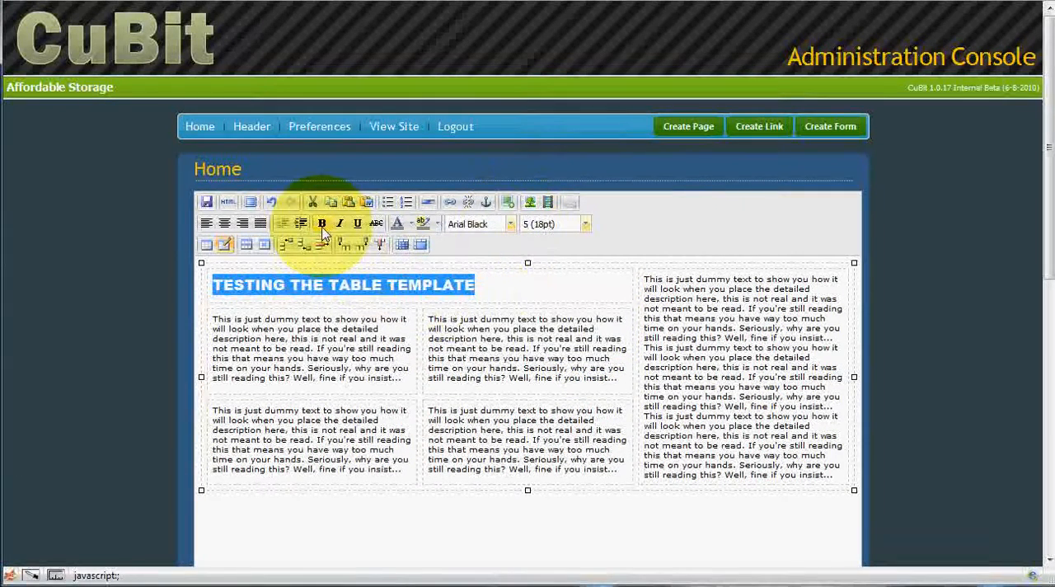
pyautogui.click(339, 224)
pyautogui.click(487, 287)
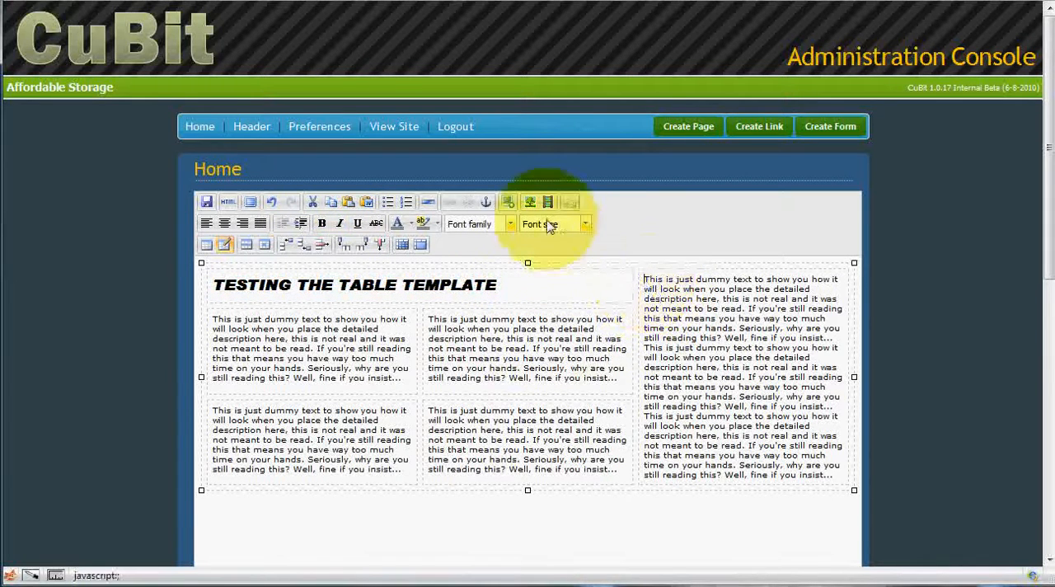
# Step: Insert Service_Man.jpg from the gallery folder above the text in the table's tall right-hand cell and scale it down proportionally
pyautogui.click(510, 205)
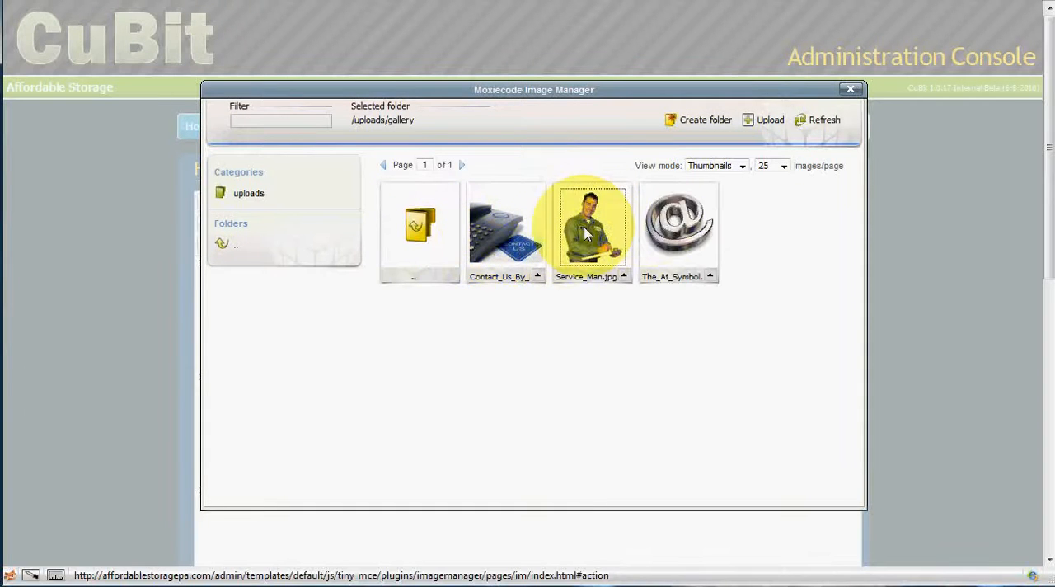
pyautogui.click(584, 234)
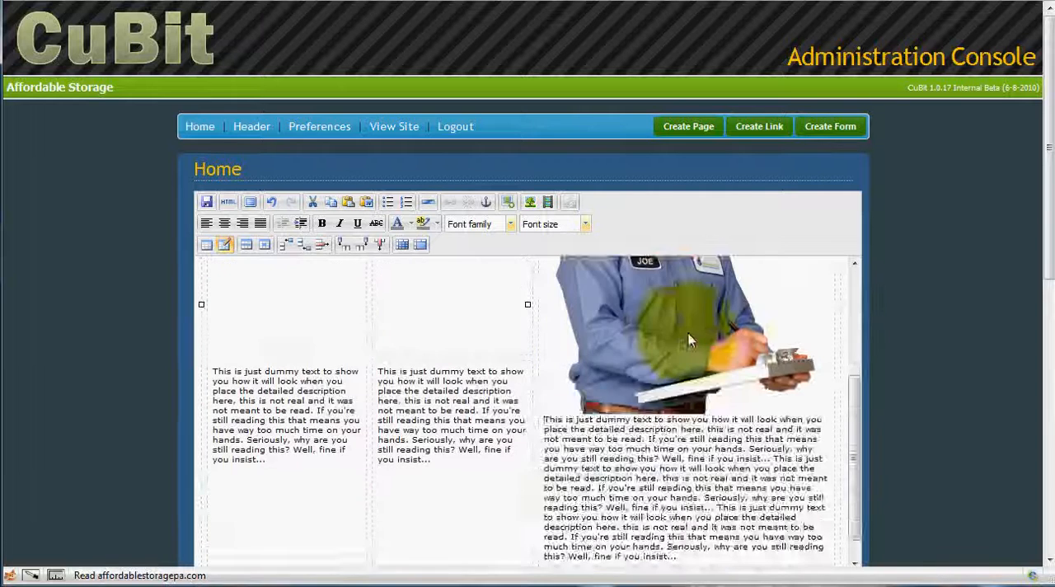
pyautogui.scroll(3, 689, 338)
pyautogui.click(695, 343)
pyautogui.scroll(-3, 748, 405)
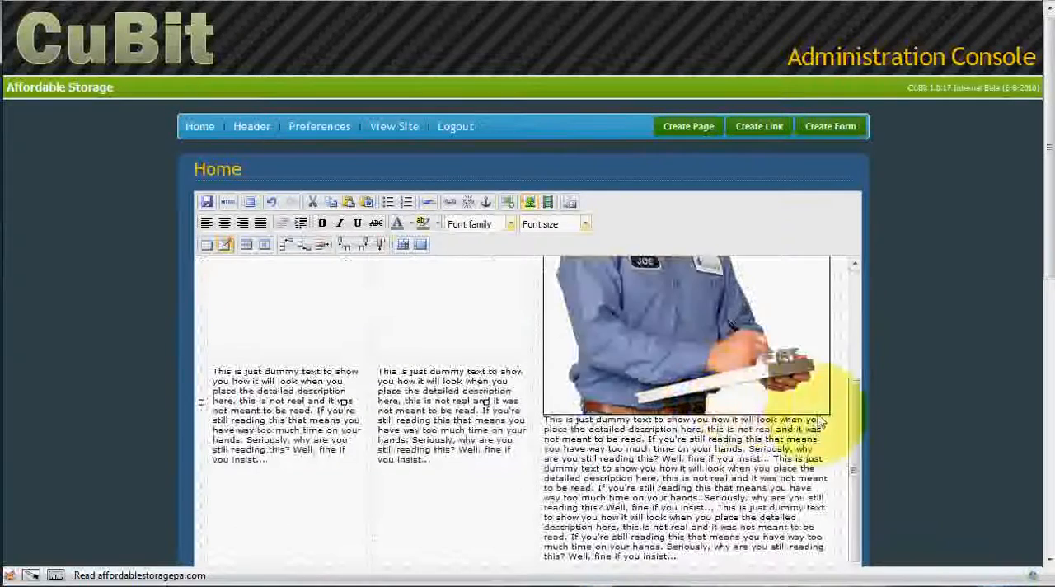
pyautogui.moveTo(828, 414); pyautogui.dragTo(613, 276)
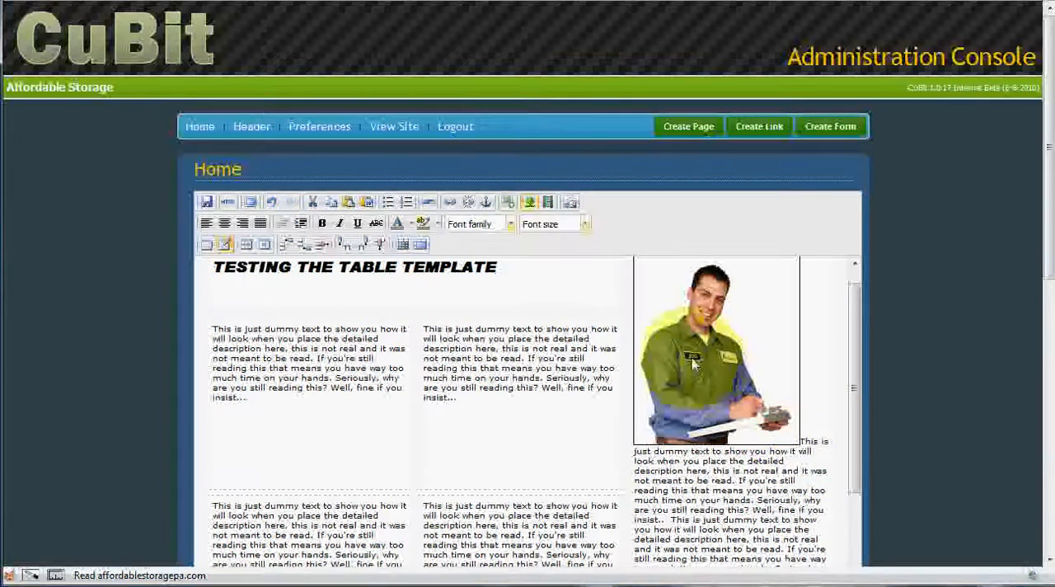
# Step: Delete a middle portion of the dummy text below the service man picture to shorten the cell
pyautogui.scroll(-3, 762, 473)
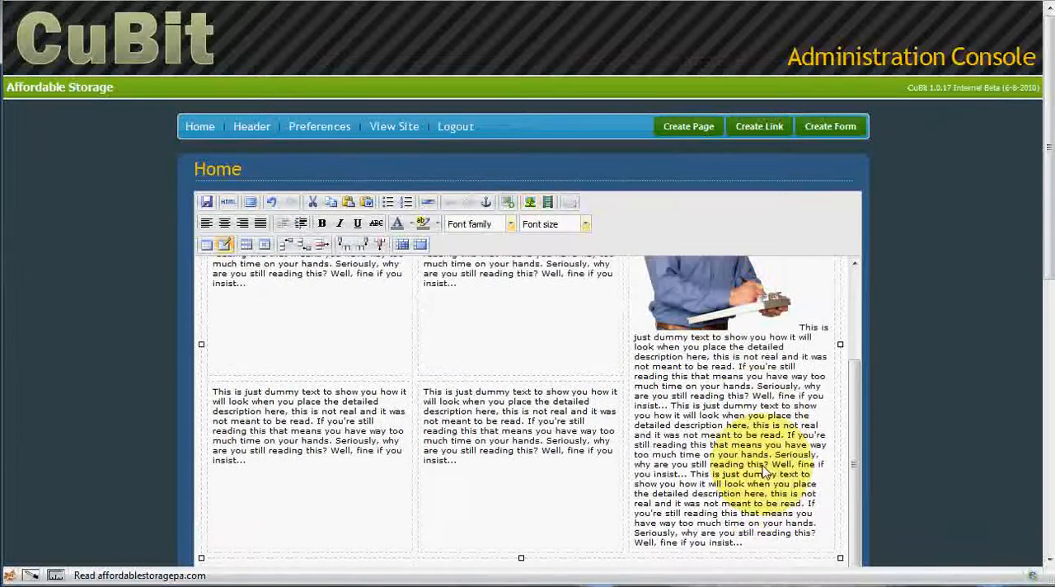
pyautogui.moveTo(772, 495); pyautogui.dragTo(723, 379)
pyautogui.press('Delete')
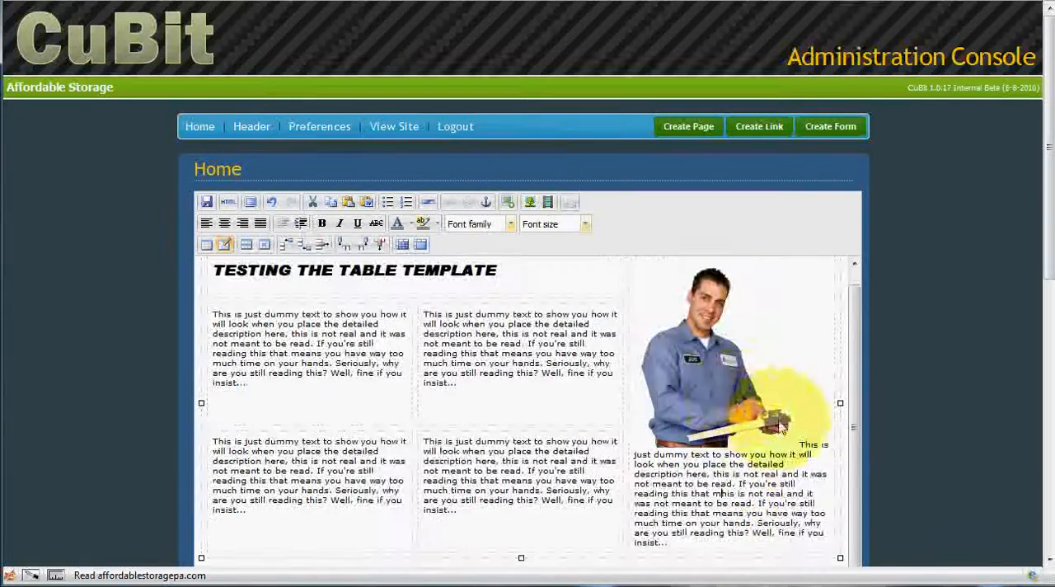
pyautogui.scroll(1, 511, 349)
# Step: Save the Home page and check the template table with its heading and picture on the live Banks Landscaping website
pyautogui.click(383, 310)
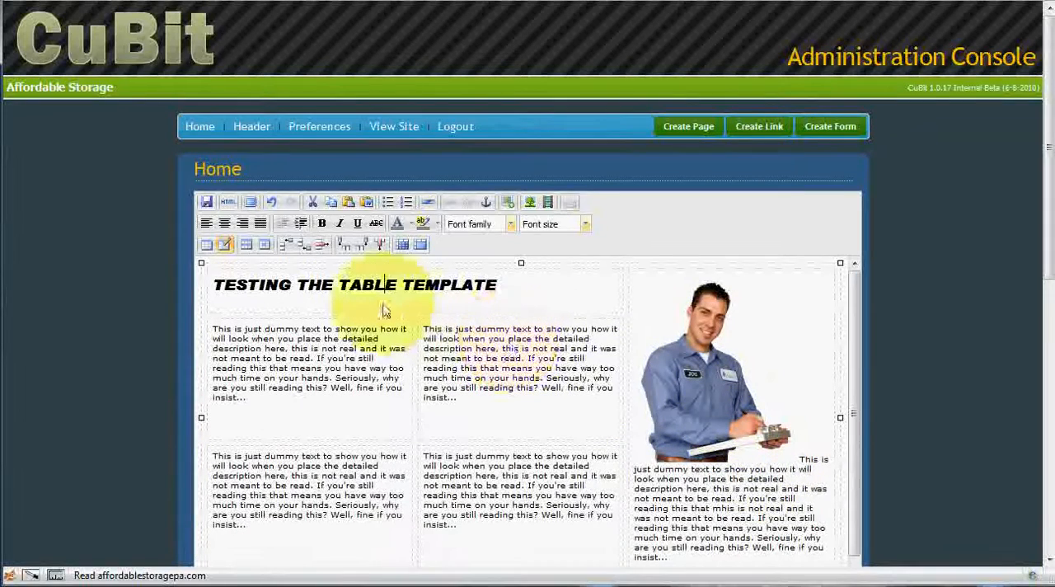
pyautogui.click(206, 202)
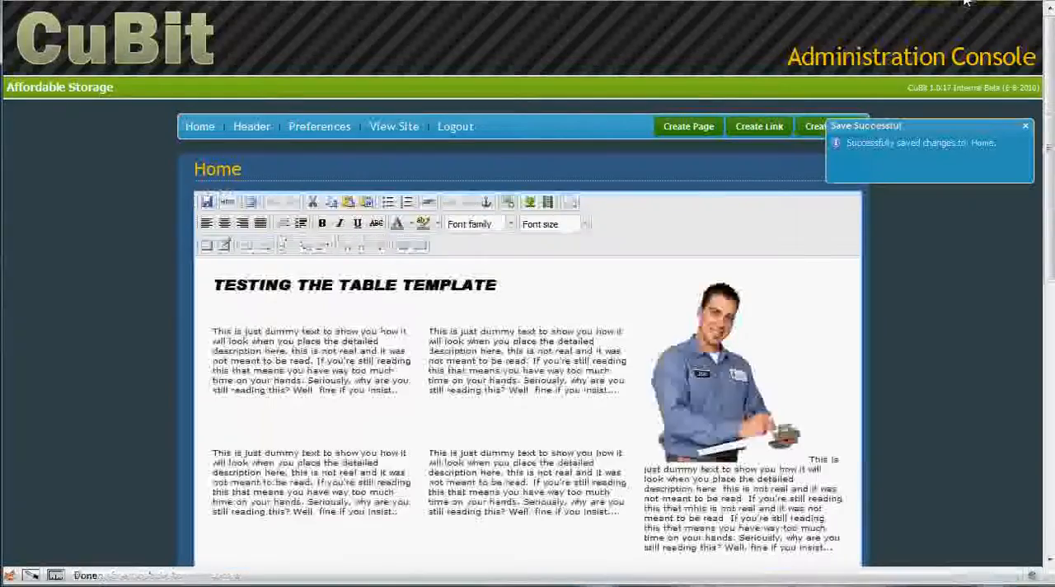
pyautogui.click(960, 2)
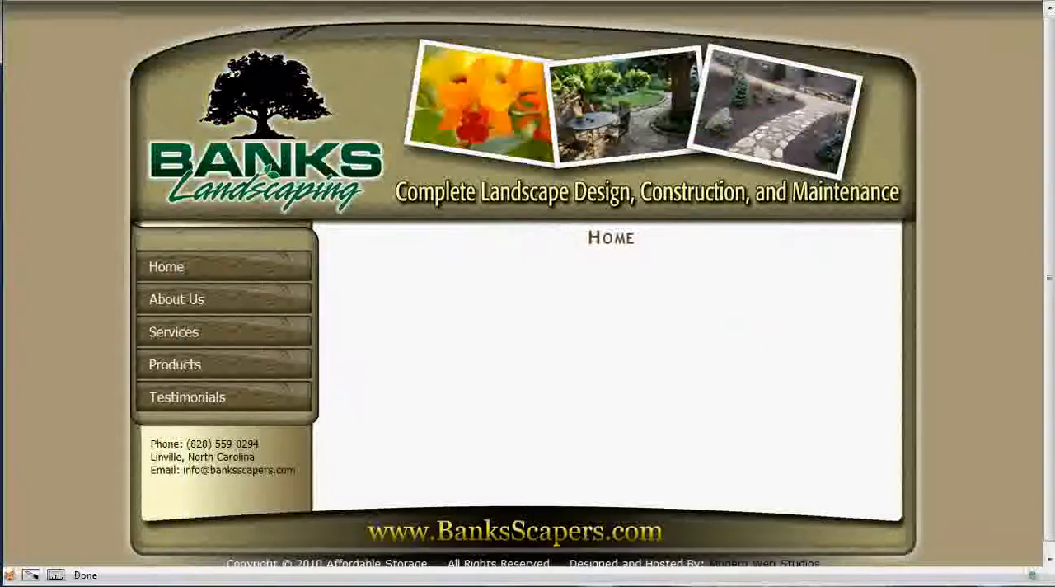
pyautogui.scroll(-3, 511, 354)
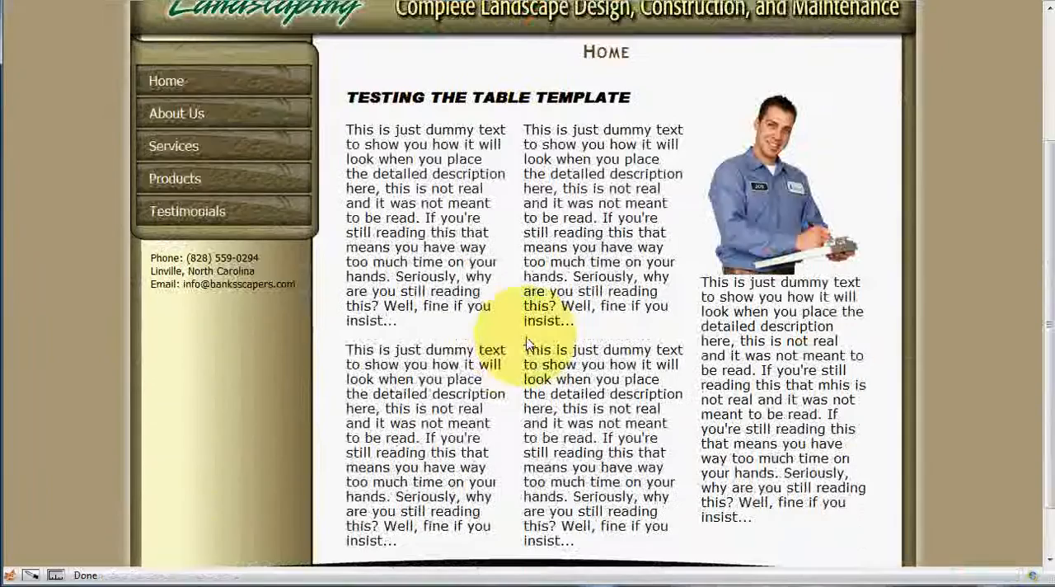
pyautogui.scroll(-1, 540, 338)
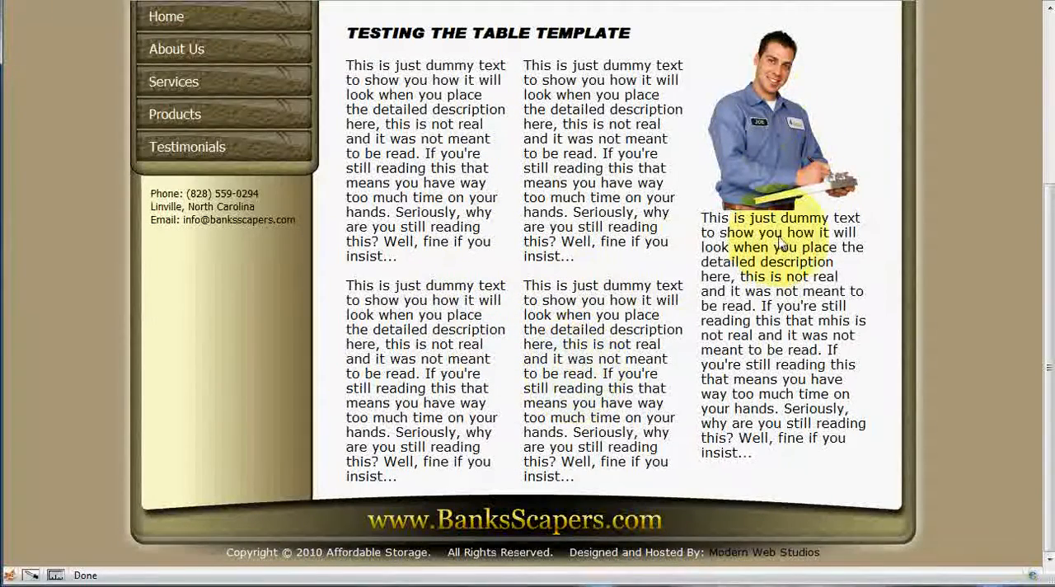
pyautogui.scroll(3, 566, 202)
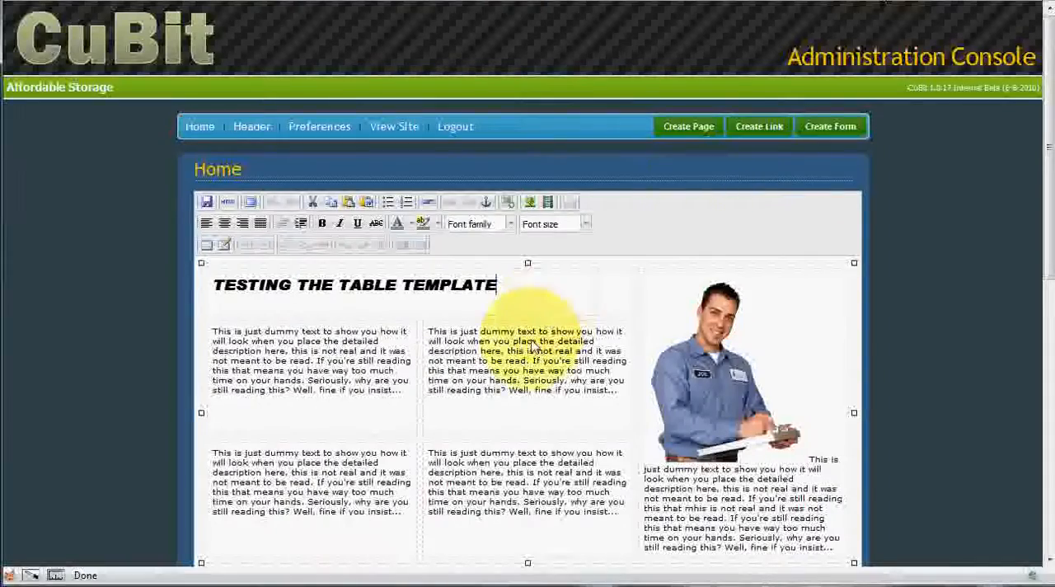
# Step: Examine the finished table down to the editor's lower edge, placing the cursor in the lower-left cell
pyautogui.scroll(-3, 519, 346)
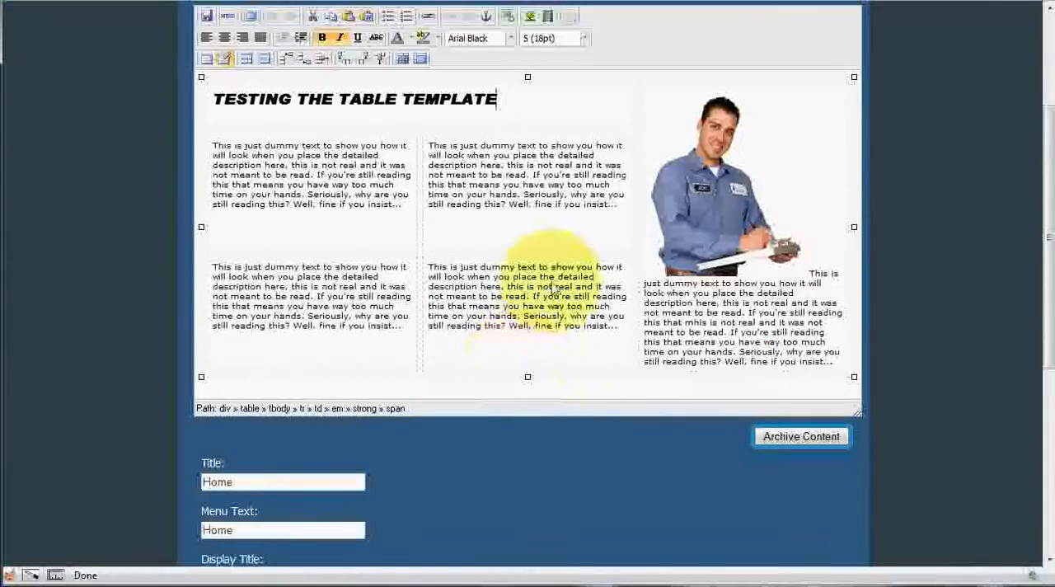
pyautogui.scroll(-2, 554, 288)
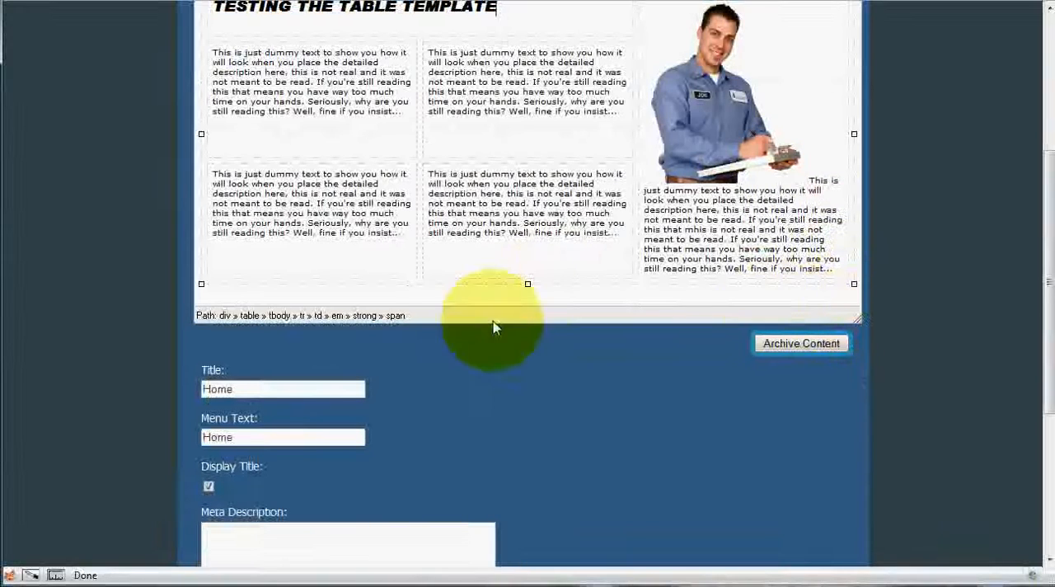
pyautogui.click(231, 295)
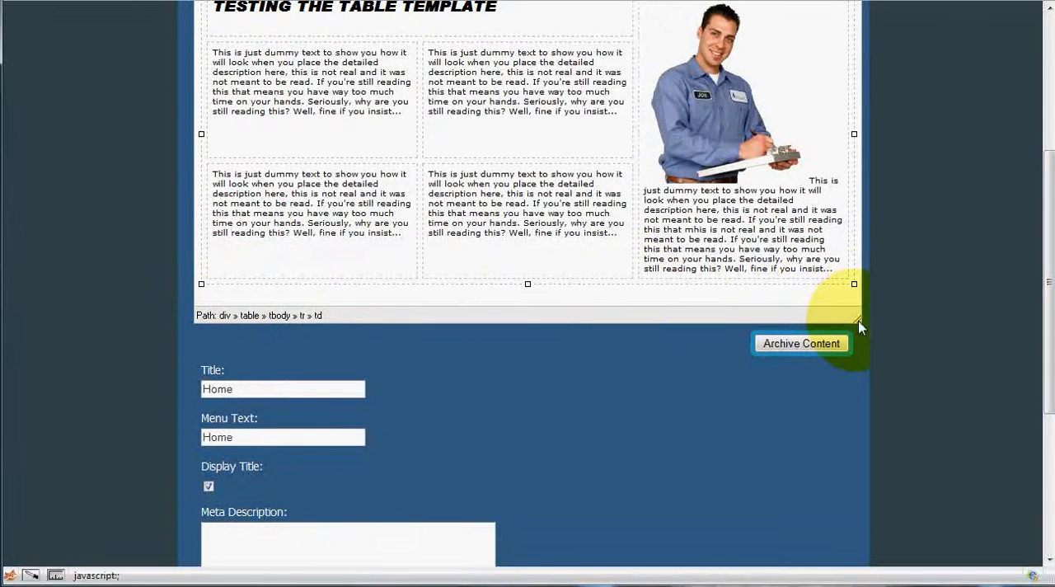
# Step: Make the content editor taller and delete all of the Home page's existing content from it
pyautogui.moveTo(861, 328); pyautogui.dragTo(857, 494)
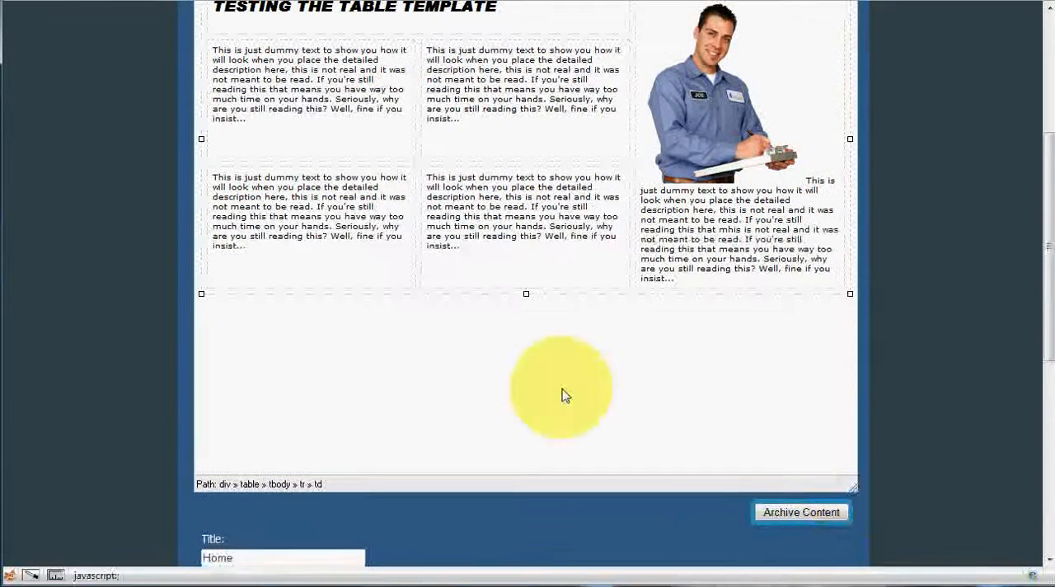
pyautogui.click(585, 387)
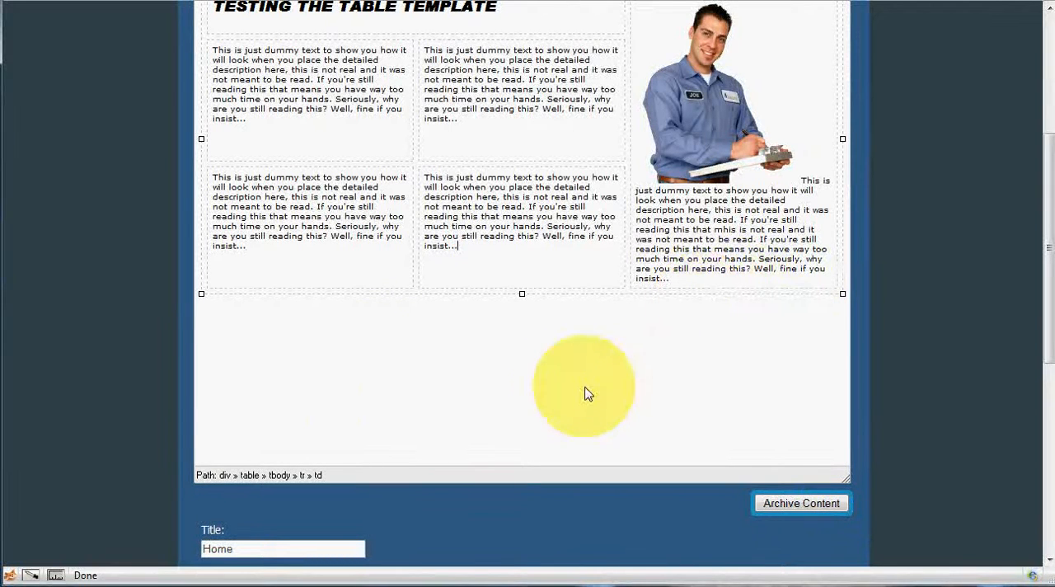
pyautogui.hotkey('ctrl', 'a')
pyautogui.scroll(2, 630, 376)
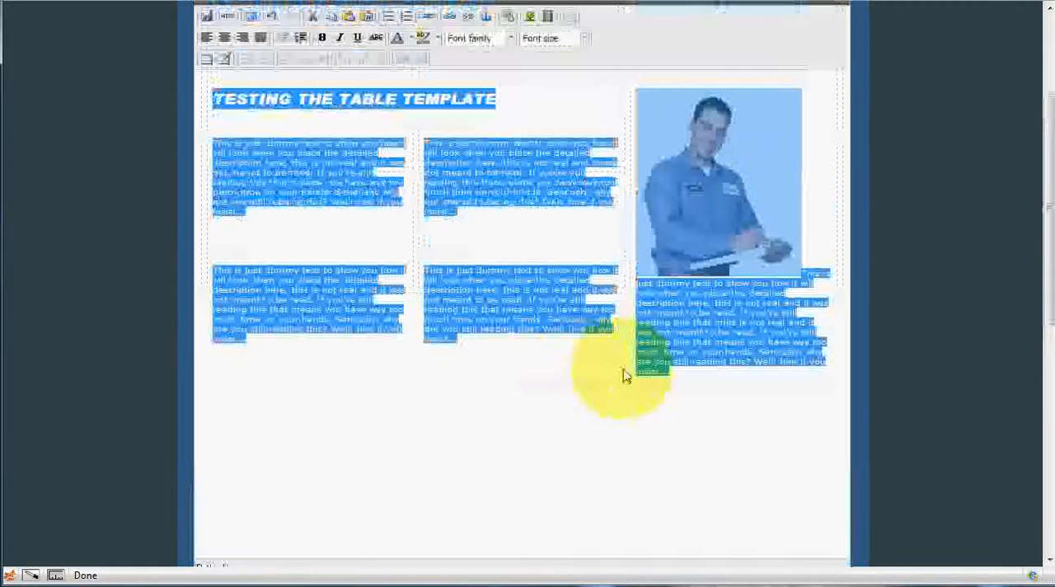
pyautogui.press('Delete')
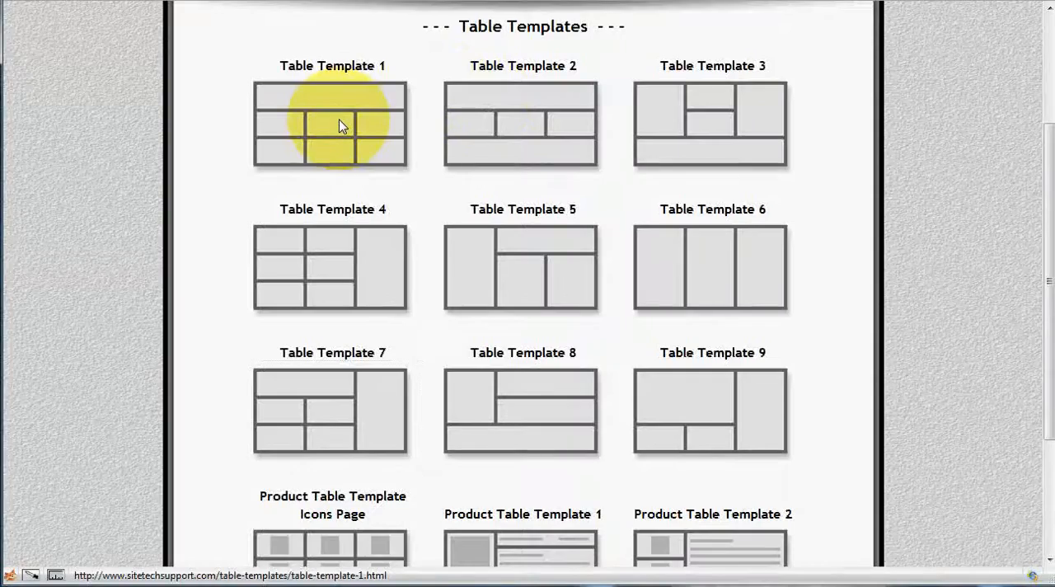
# Step: Copy the whole of Table Template 1, paste it twice into the empty editor, one table below the other, and save the page
pyautogui.click(342, 125)
pyautogui.hotkey('ctrl', 'a')
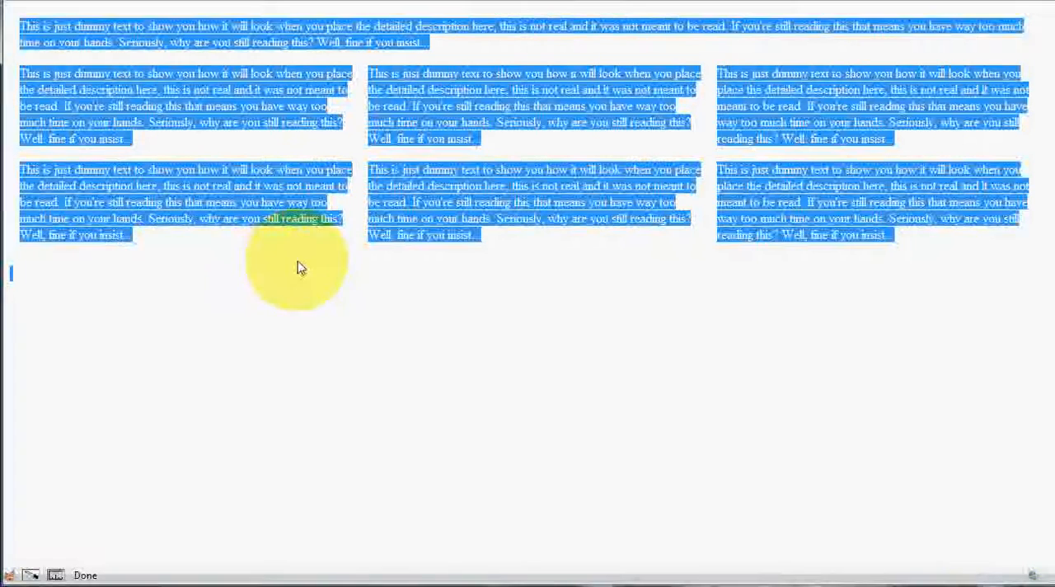
pyautogui.click(855, 0)
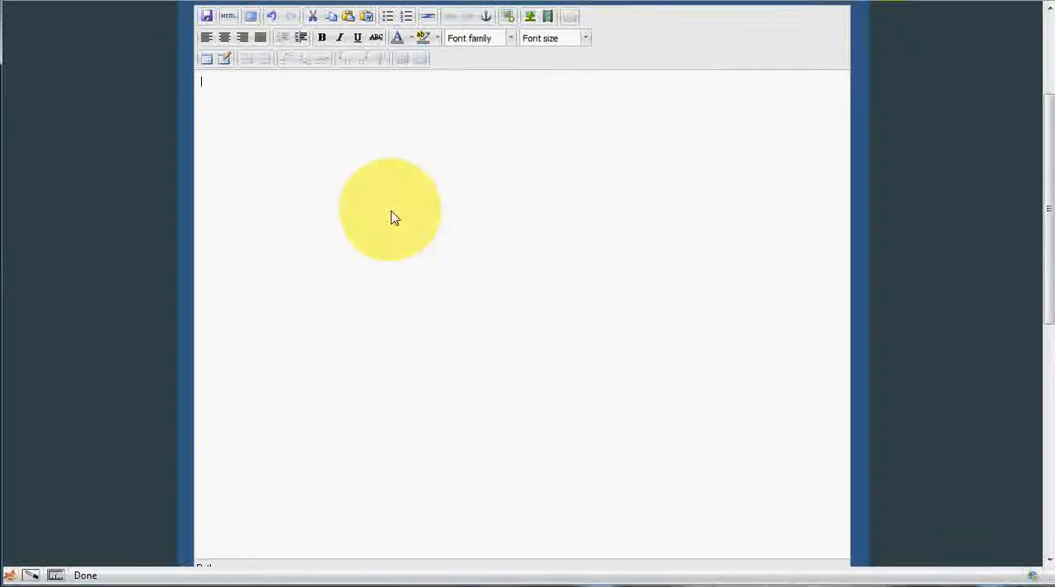
pyautogui.hotkey('ctrl', 'v')
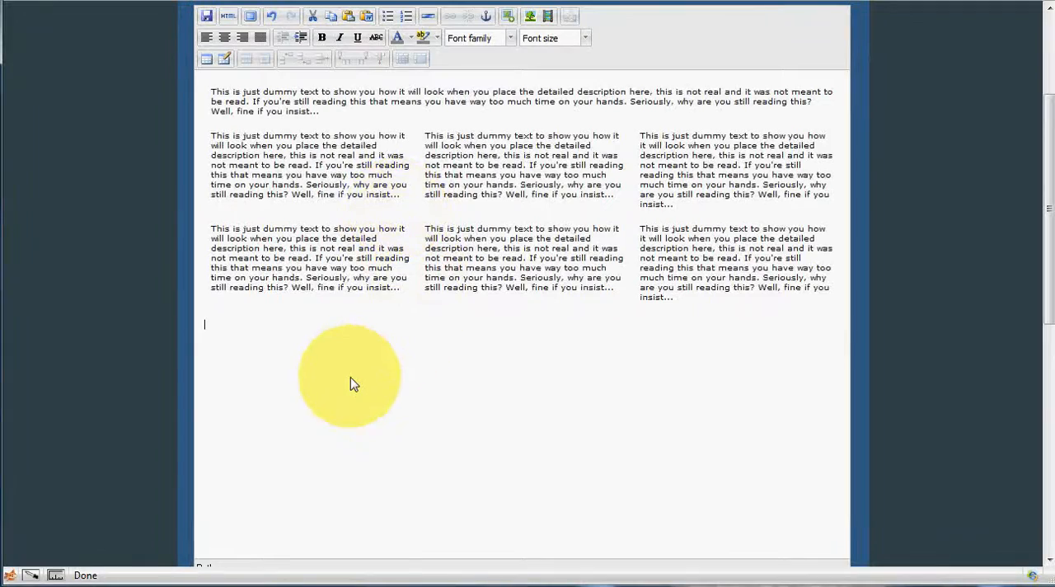
pyautogui.click(210, 17)
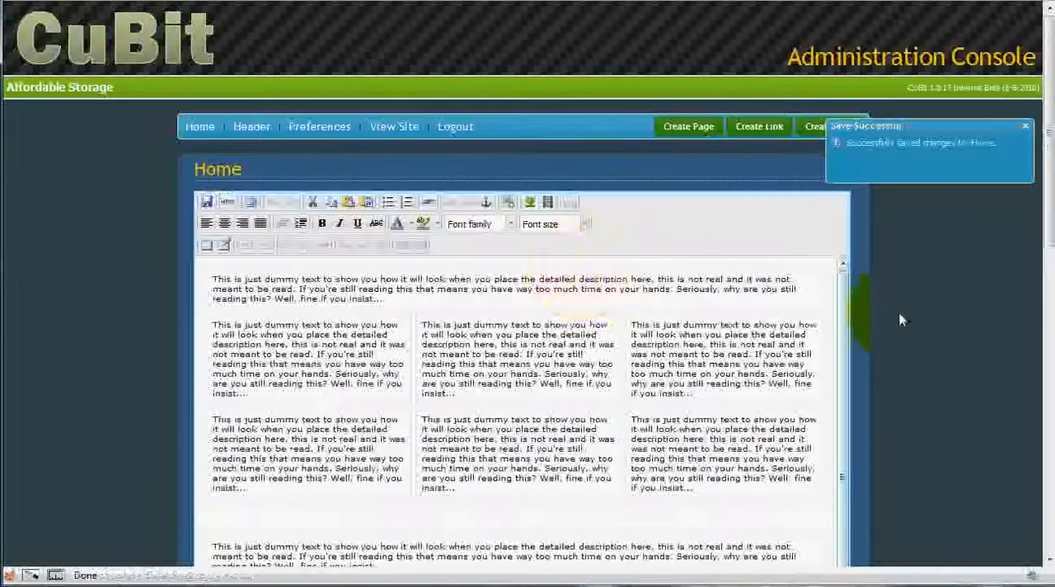
# Step: Examine the two stacked tables and the gap between them, placing the cursor in the upper table
pyautogui.scroll(-5, 500, 231)
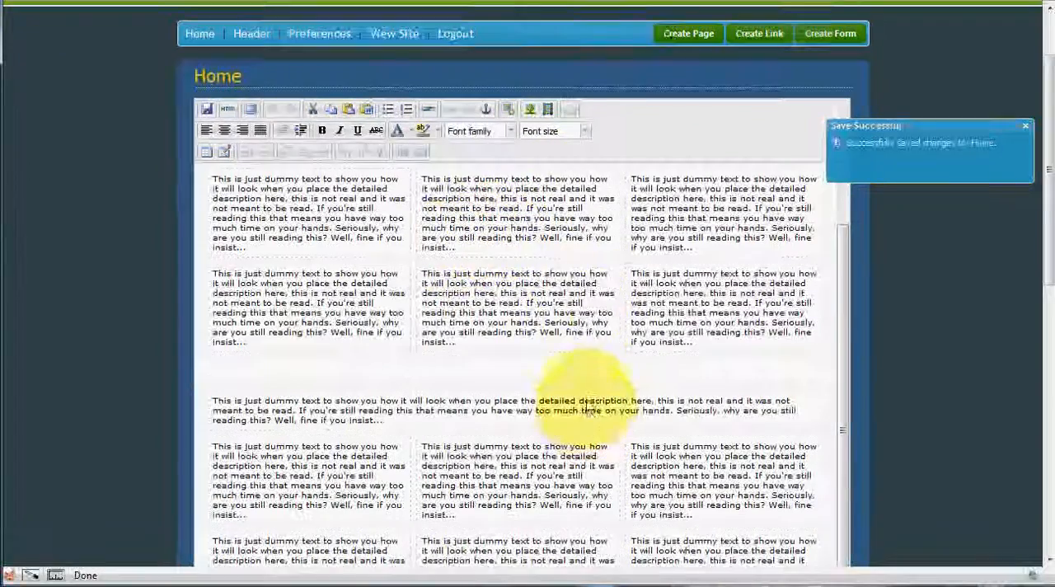
pyautogui.scroll(-3, 486, 363)
pyautogui.click(345, 280)
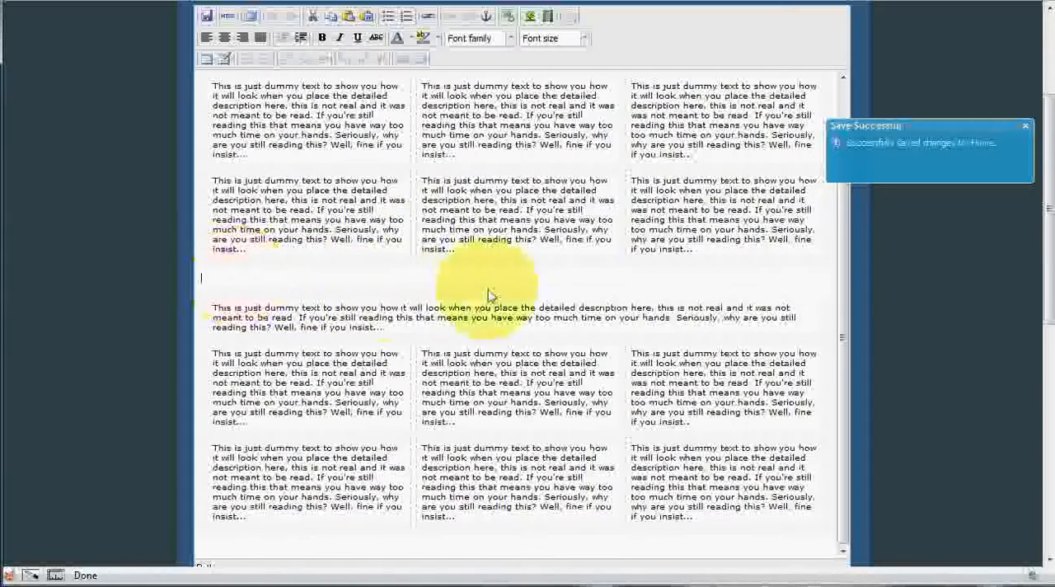
pyautogui.click(295, 213)
pyautogui.scroll(5, 295, 212)
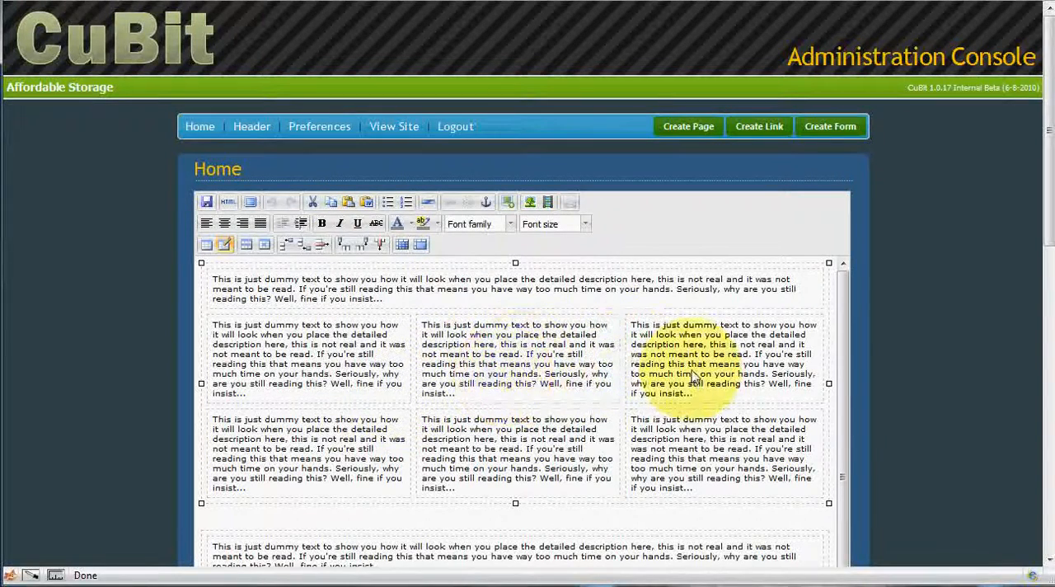
# Step: Merge the upper table's two right-hand cells below the full-width row into one tall cell and check its combined text
pyautogui.moveTo(690, 391); pyautogui.dragTo(686, 431)
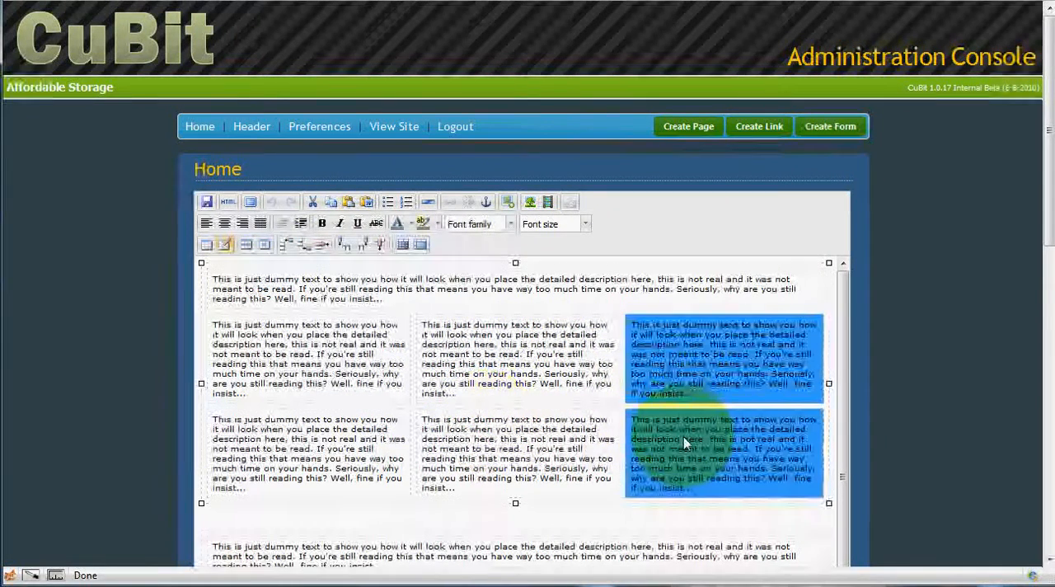
pyautogui.rightClick(687, 435)
pyautogui.moveTo(718, 498)
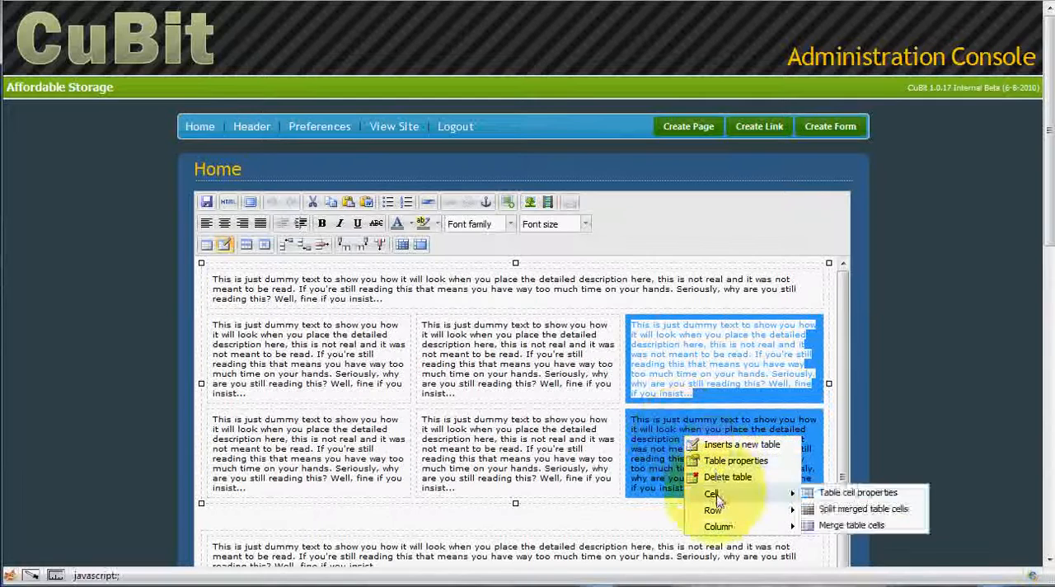
pyautogui.click(828, 528)
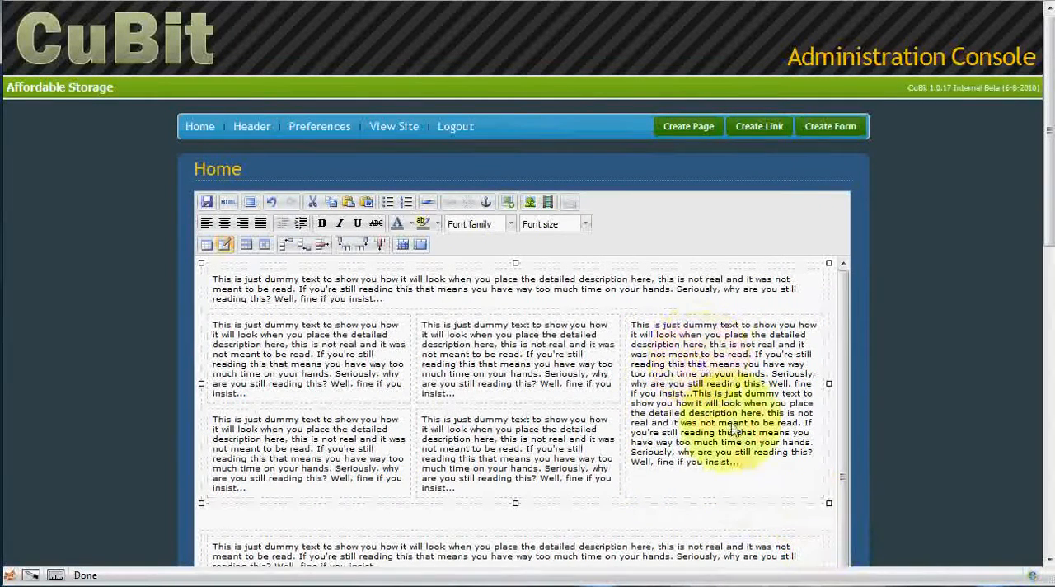
pyautogui.moveTo(743, 466); pyautogui.dragTo(654, 335)
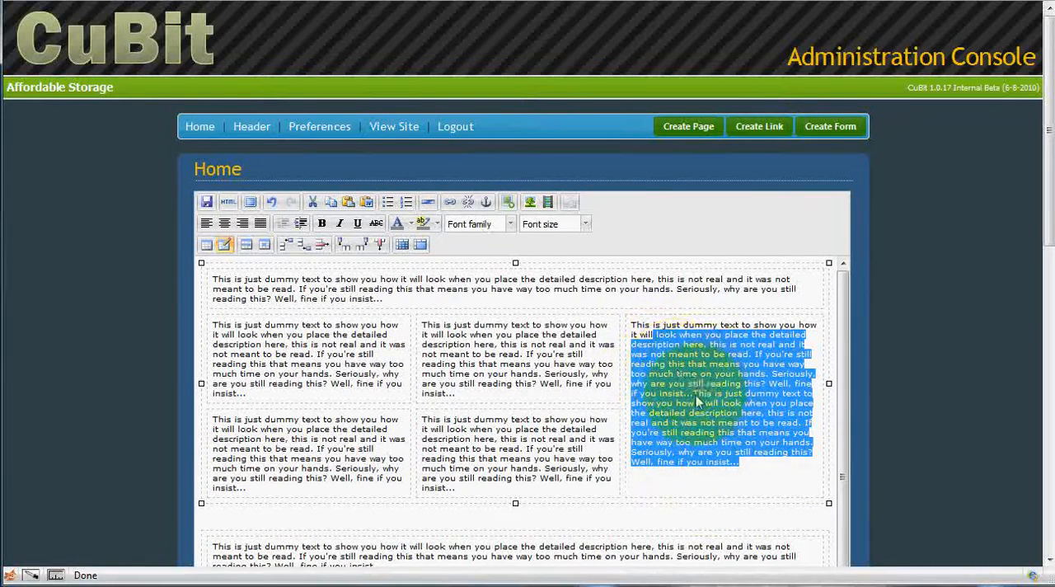
pyautogui.click(514, 340)
pyautogui.click(439, 289)
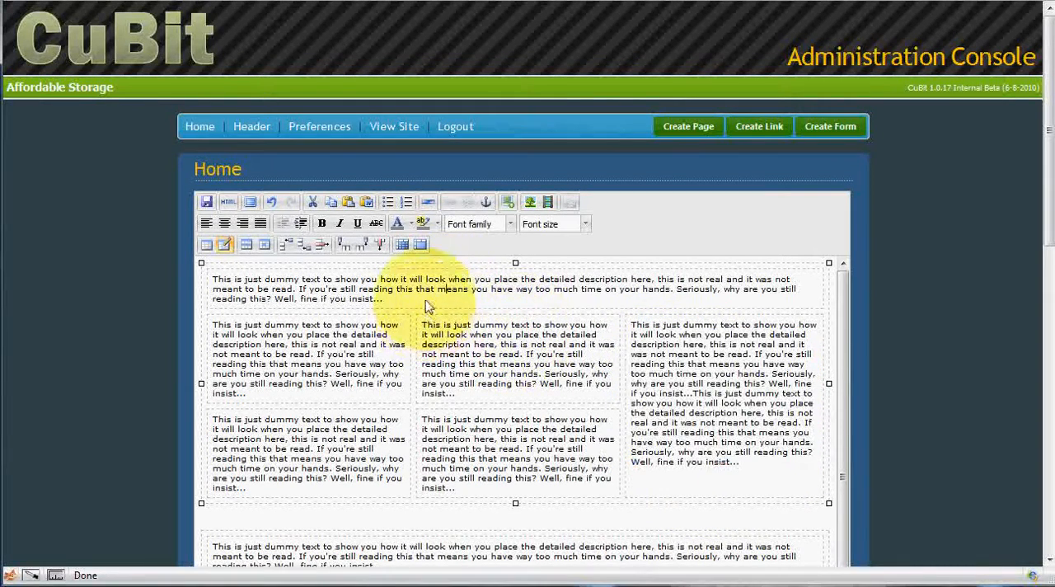